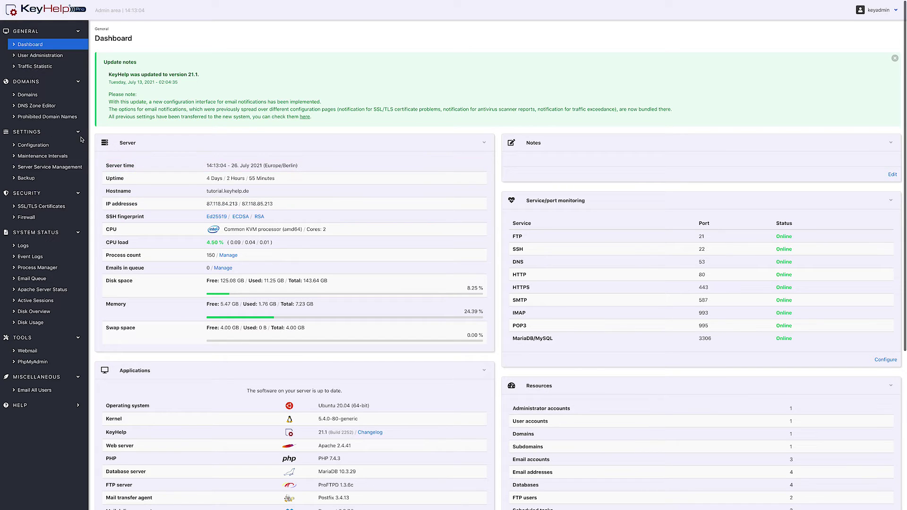
left_click(73, 179)
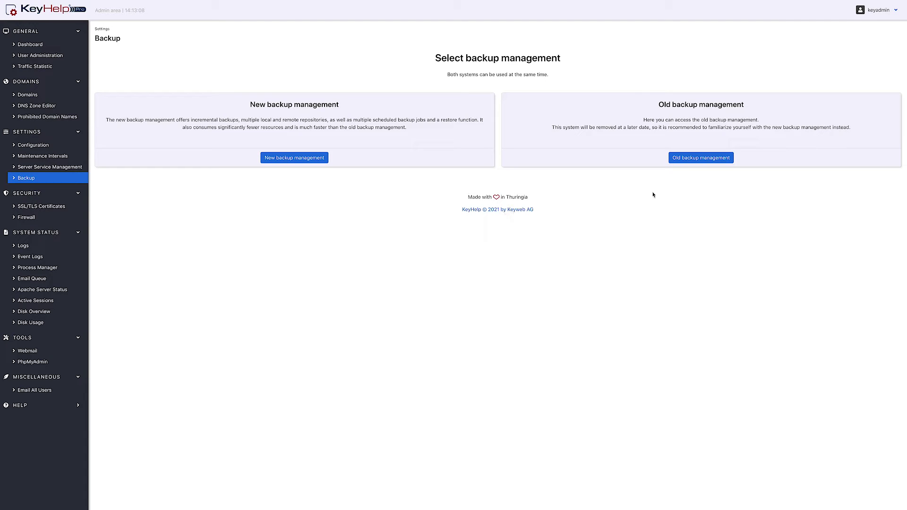
left_click(679, 160)
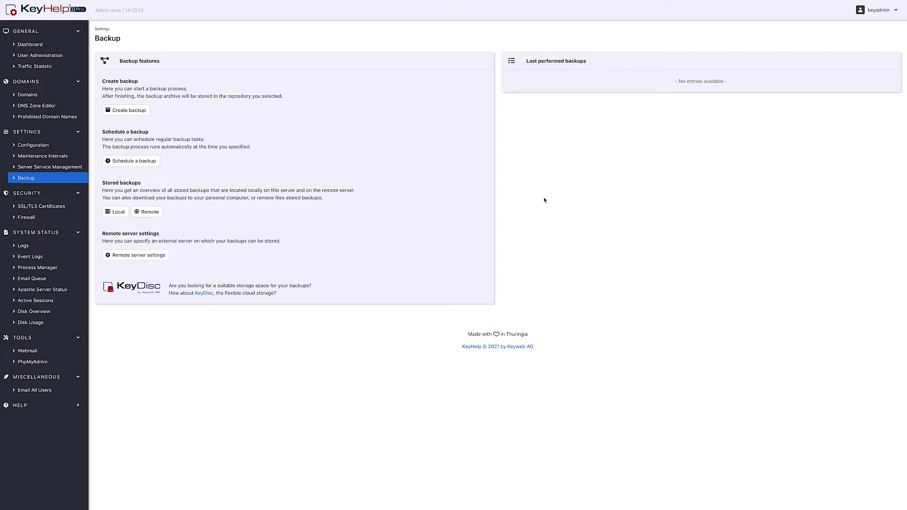
- Return to the backup management choice and switch to the new backup management
left_click(81, 180)
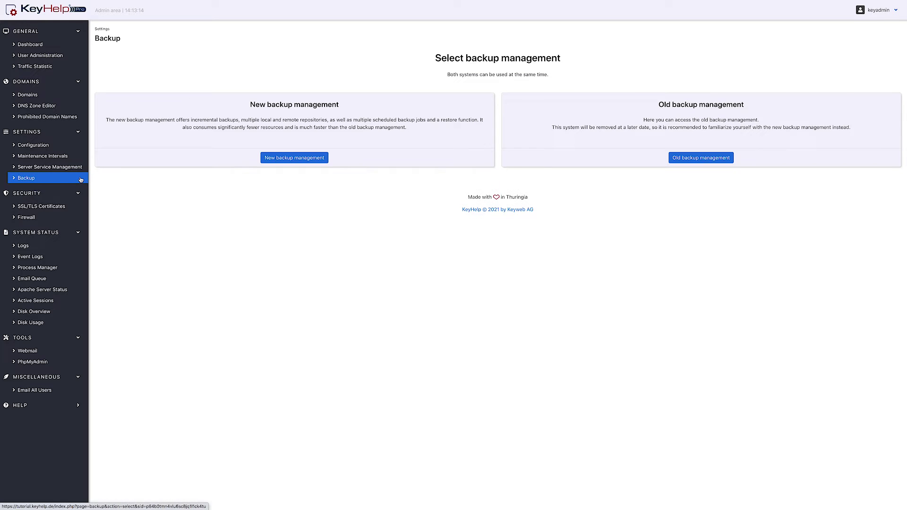
left_click(309, 160)
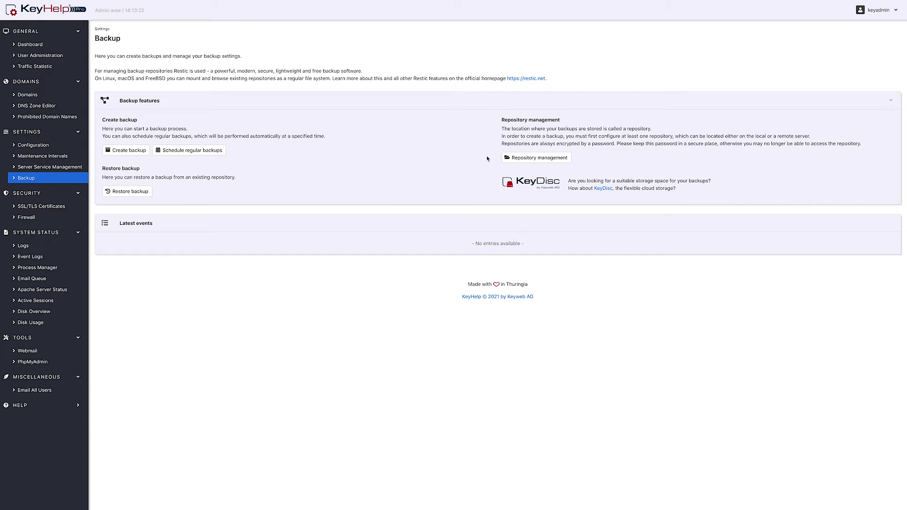
- Add a new repository named Local and enter its password and confirmation
left_click(534, 158)
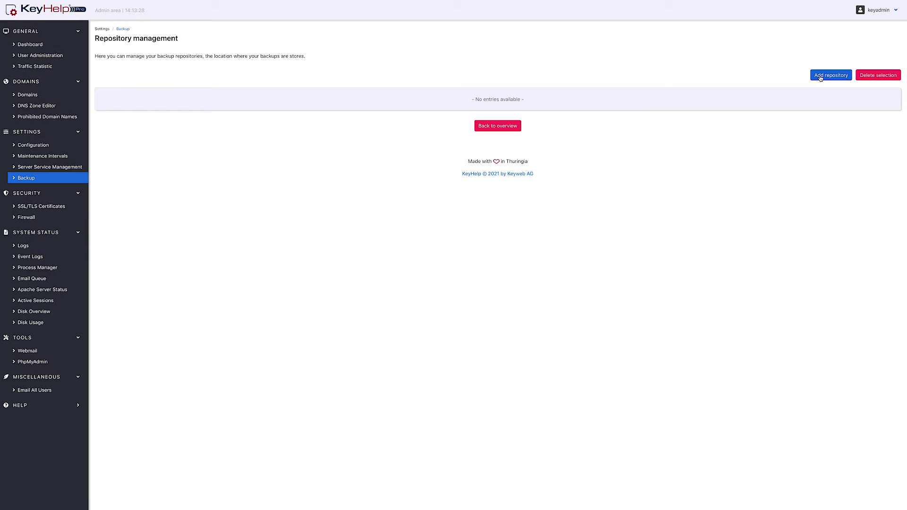
left_click(830, 75)
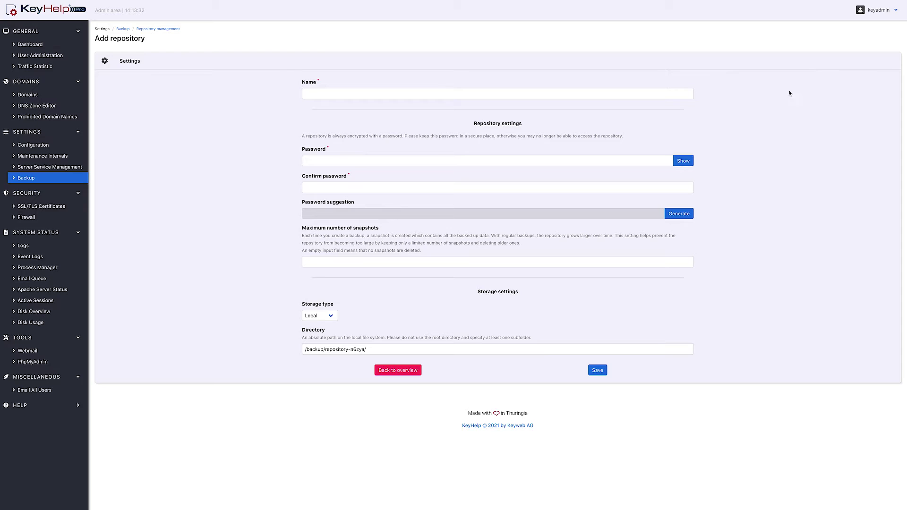
left_click(682, 94)
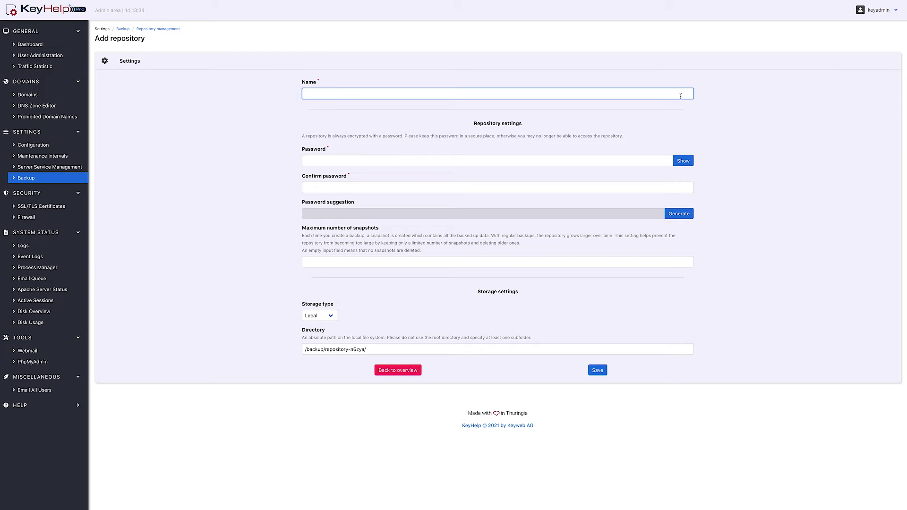
type("Local")
left_click(327, 149)
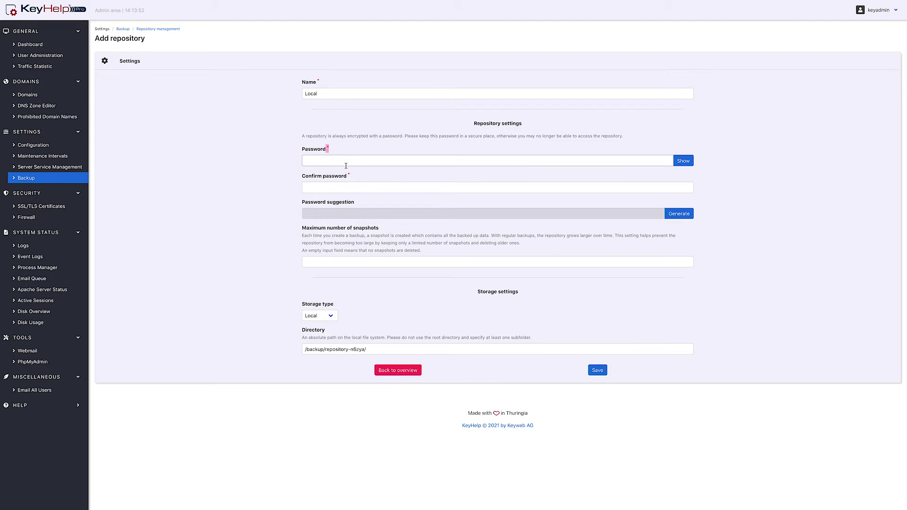
type("••••••••••••••")
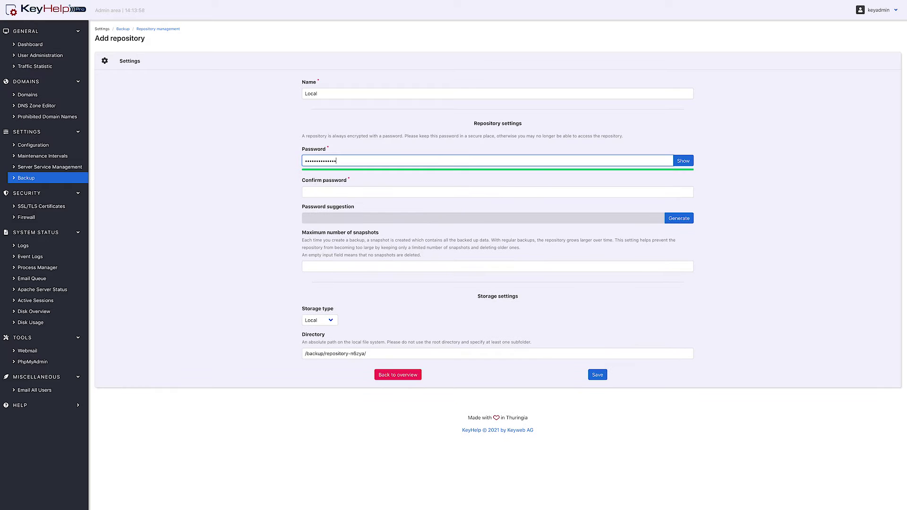
key("Tab")
type("••••••••••••••")
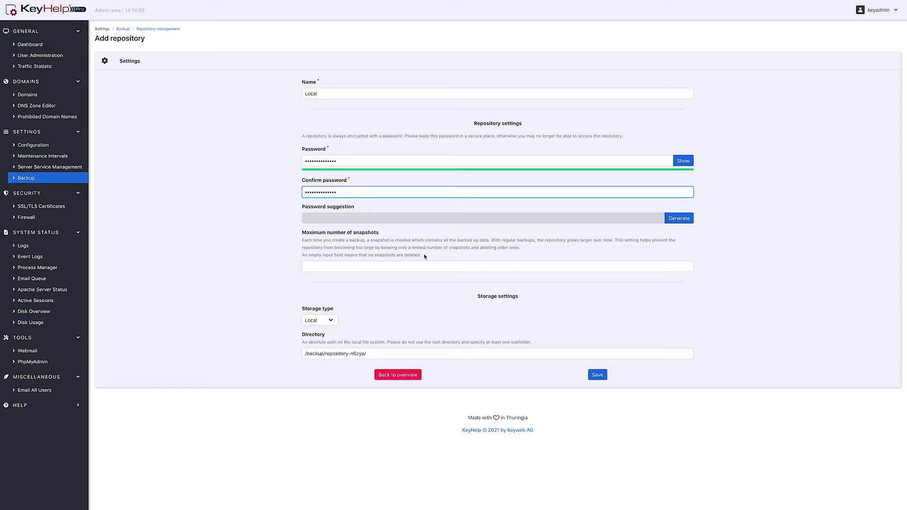
- Set the maximum snapshots to 5 and keep Local as the storage type
left_click_drag(424, 255, 291, 239)
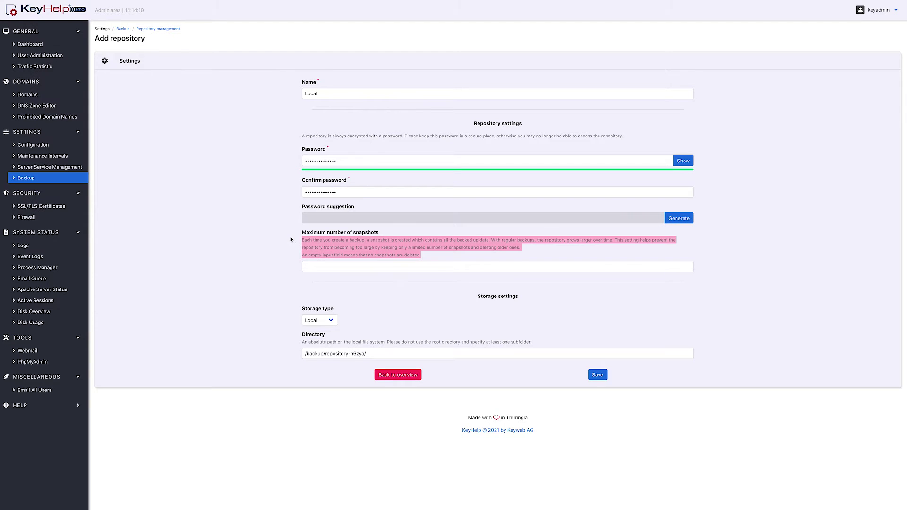
left_click(291, 239)
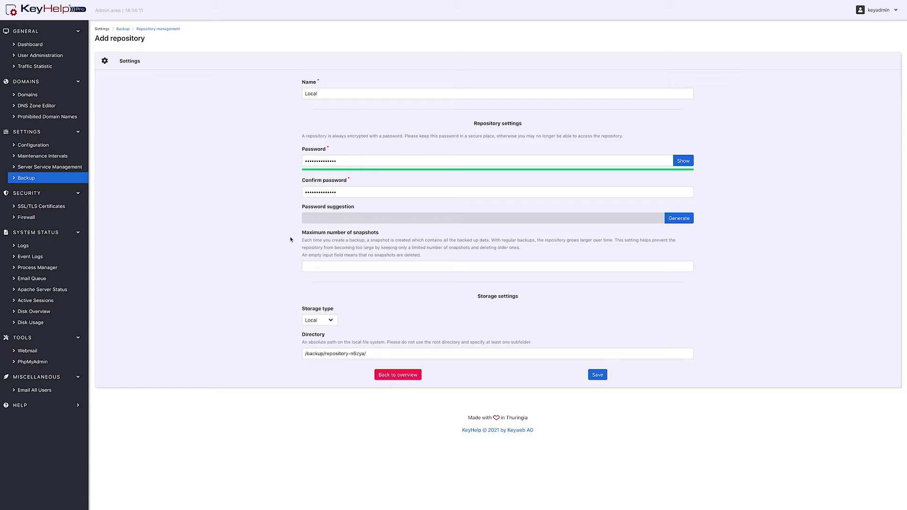
left_click(312, 266)
type("5")
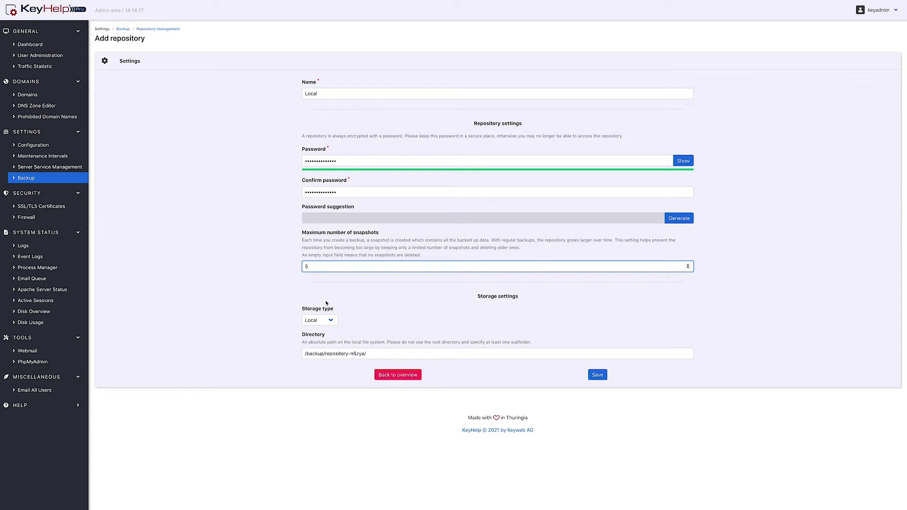
left_click(325, 321)
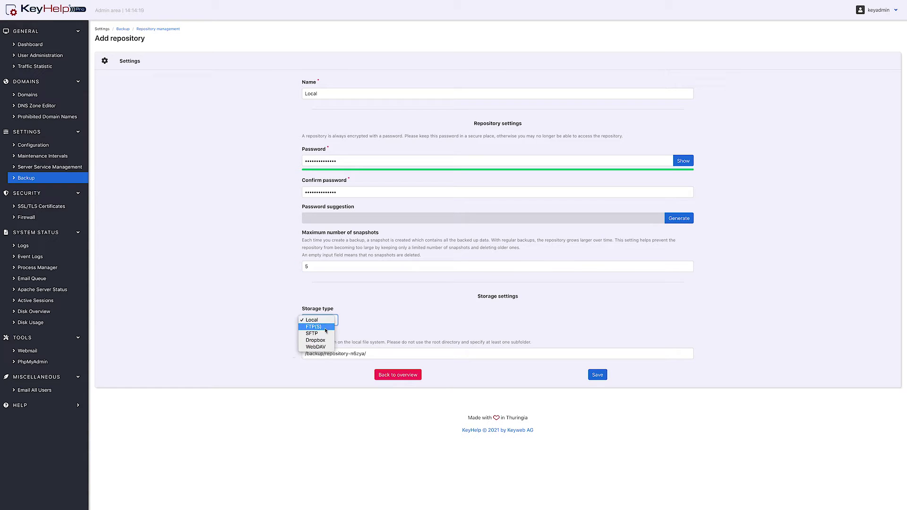
left_click(325, 323)
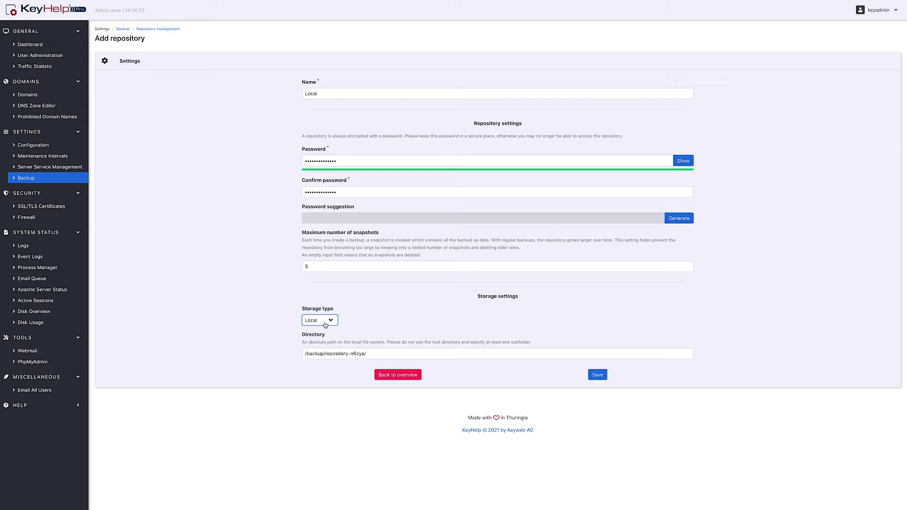
left_click(313, 353)
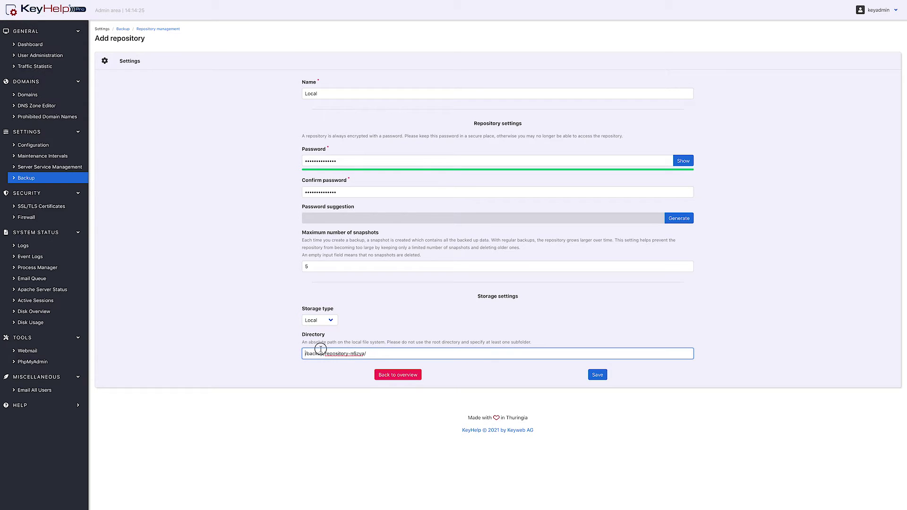
left_click_drag(308, 349, 375, 355)
left_click(374, 355)
- Save the Local repository and start an FTP(S) repository on host tutorial.keymachine.de
left_click(598, 376)
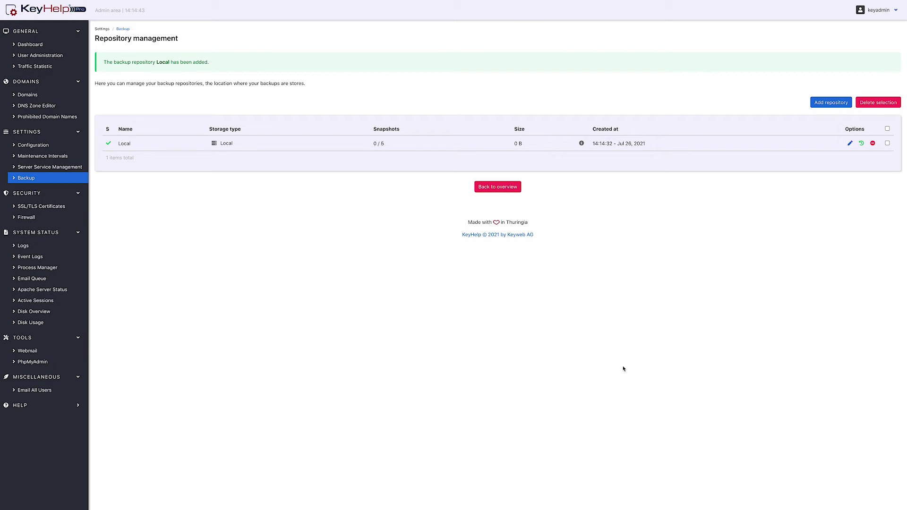
left_click(851, 106)
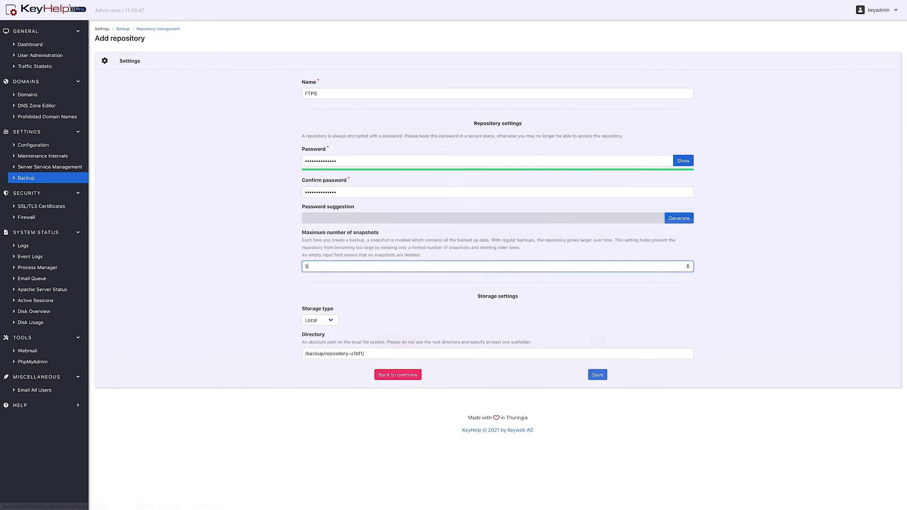
left_click(323, 321)
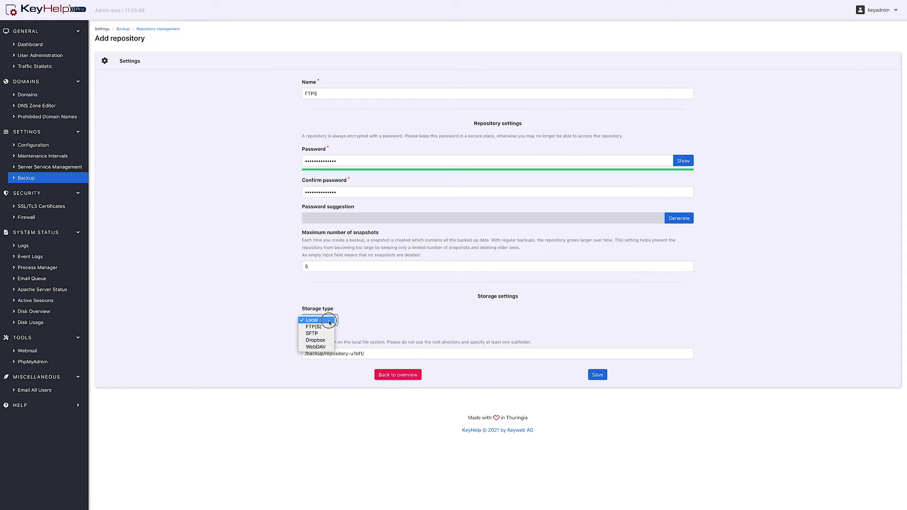
left_click(319, 328)
left_click(330, 354)
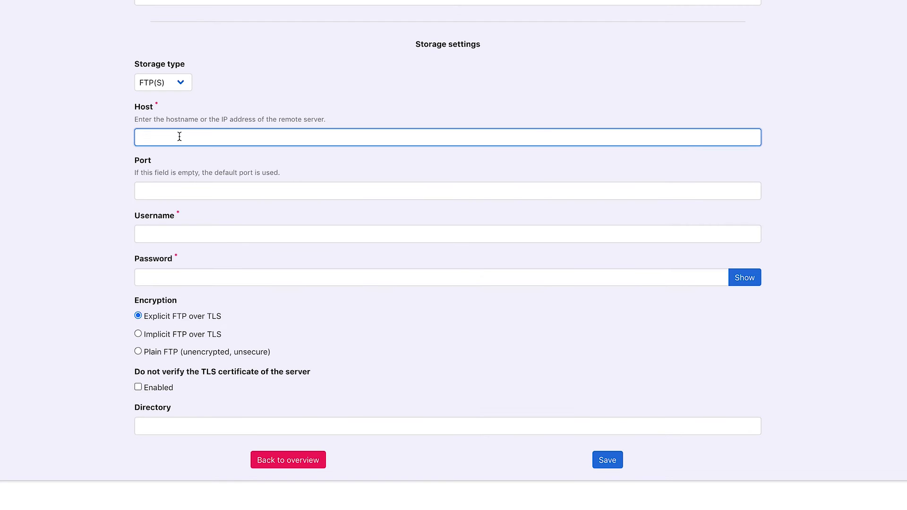
type("tutorial.keymachine.de")
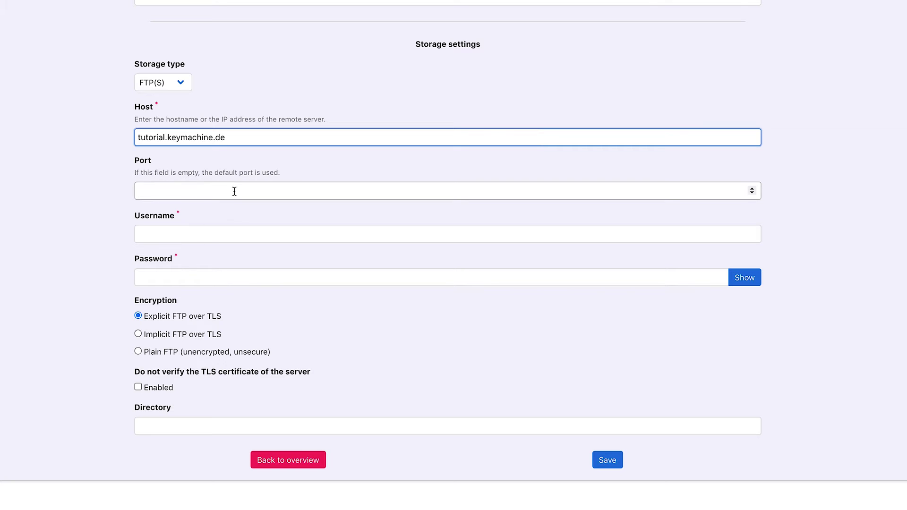
- Give the FTPS repository user backup-user, a password, explicit TLS without certificate verification, directory /files/backup-repo, and save
left_click(193, 232)
type("backup-user")
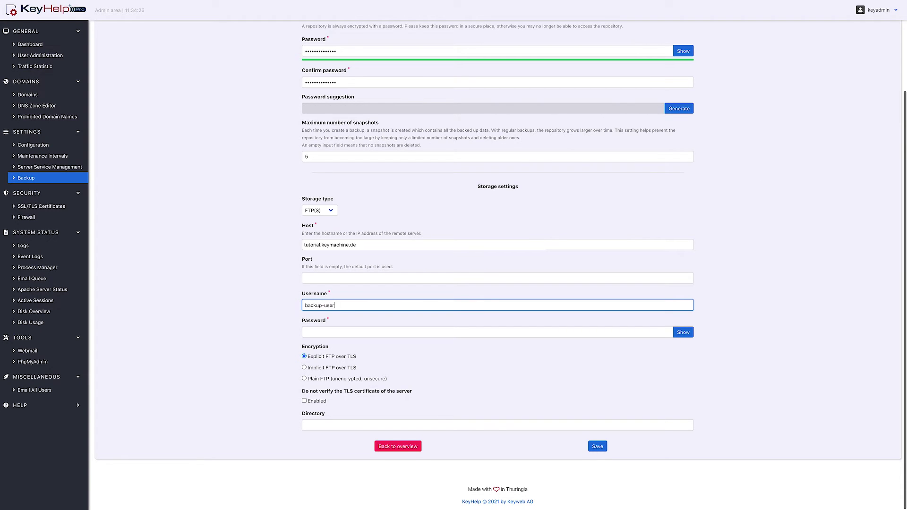
key("Tab")
type("••••••••••••••••••••")
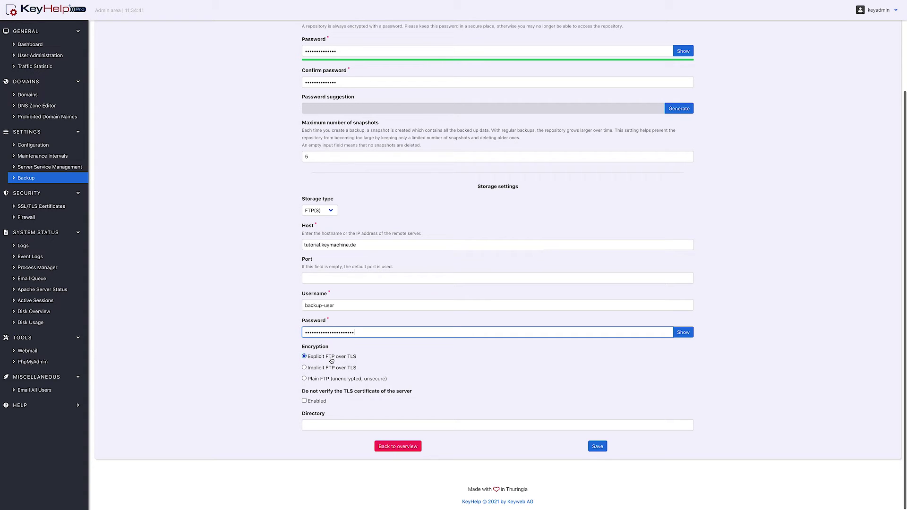
left_click(309, 378)
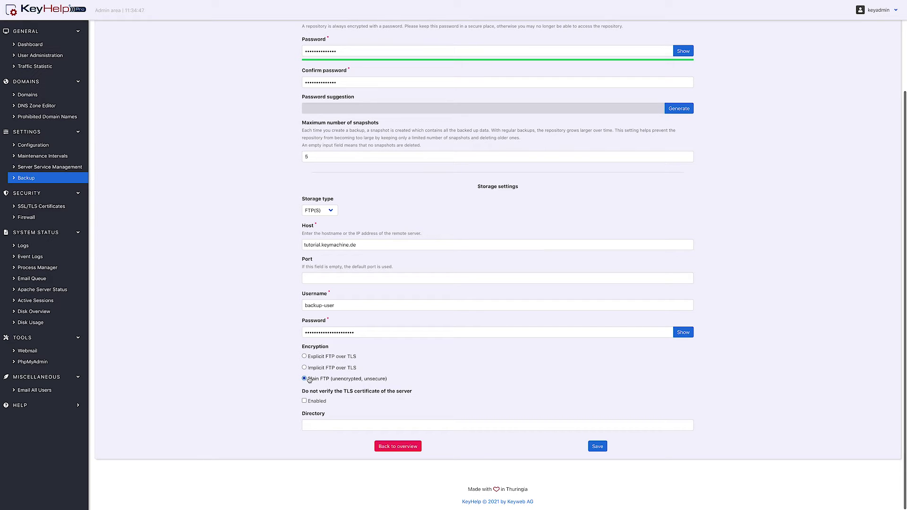
left_click(315, 357)
left_click(305, 402)
left_click(325, 424)
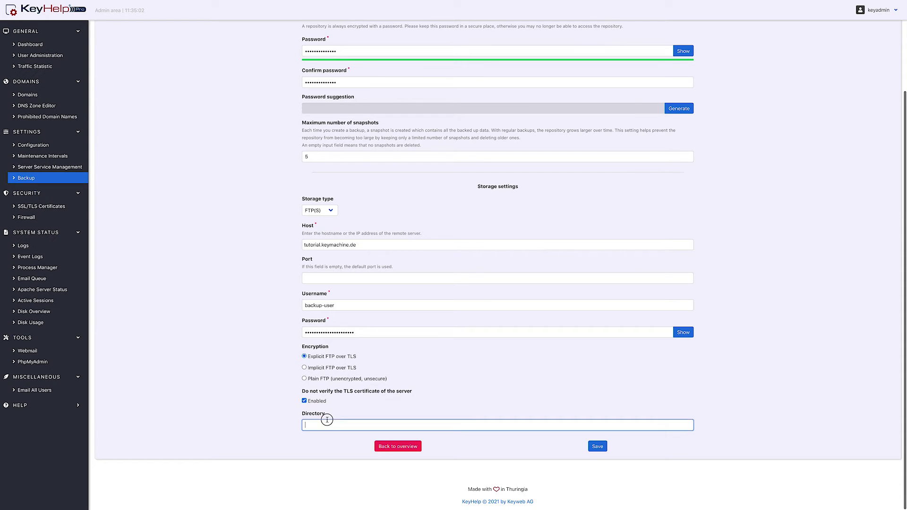
type("/files/backup-repo")
left_click(597, 448)
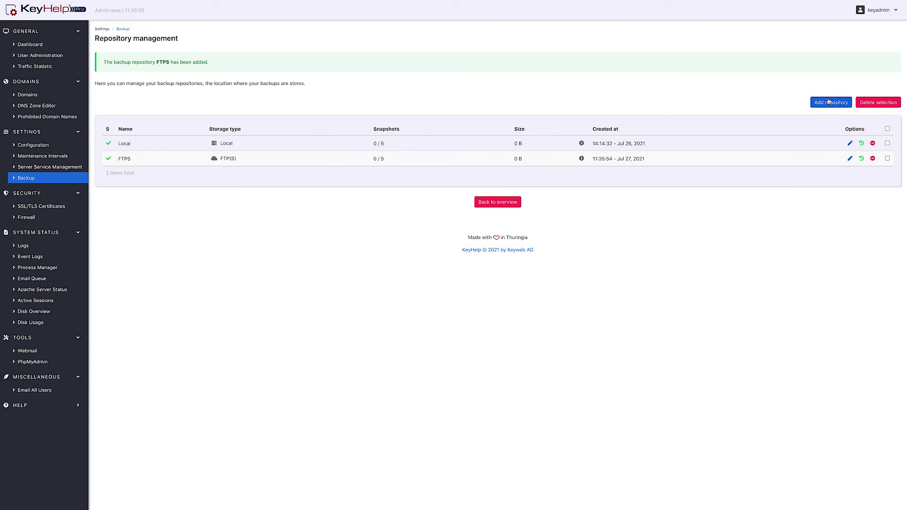
- Start a third repository using SFTP with host tutorial.keymachine.de and user backup-user
left_click(831, 102)
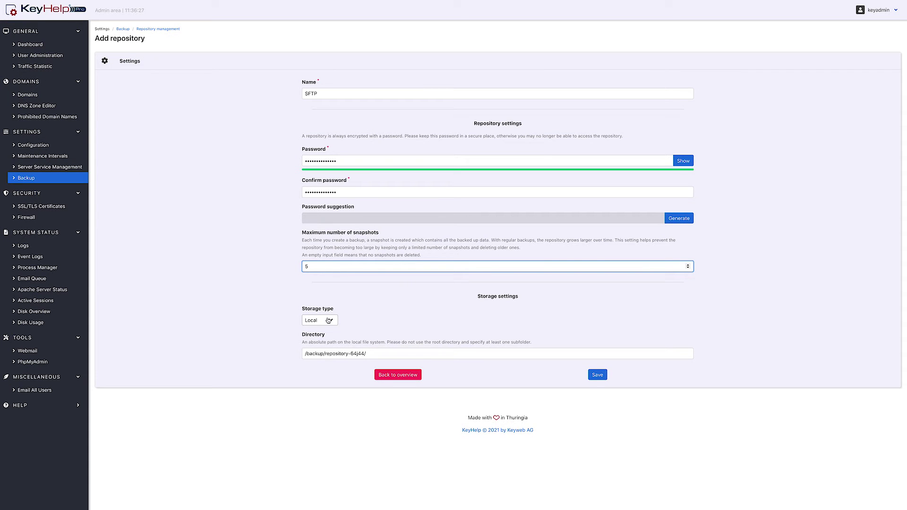
left_click(328, 321)
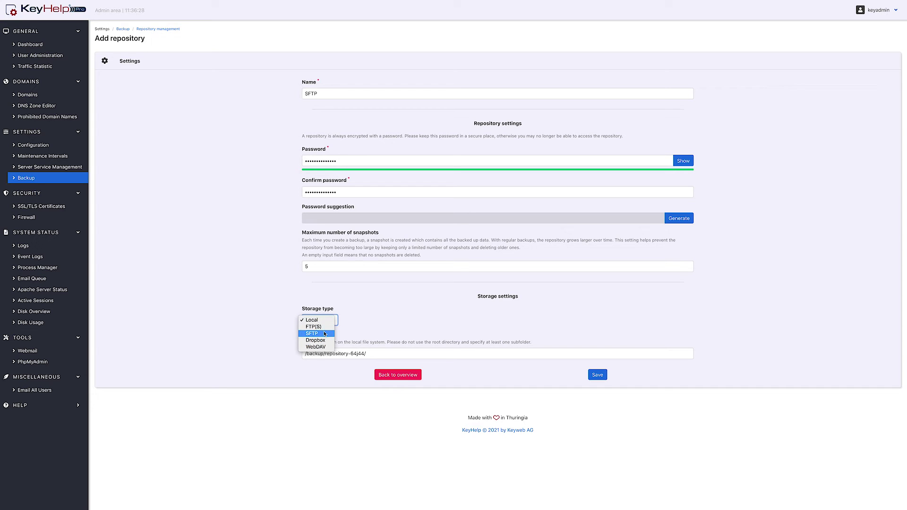
left_click(321, 333)
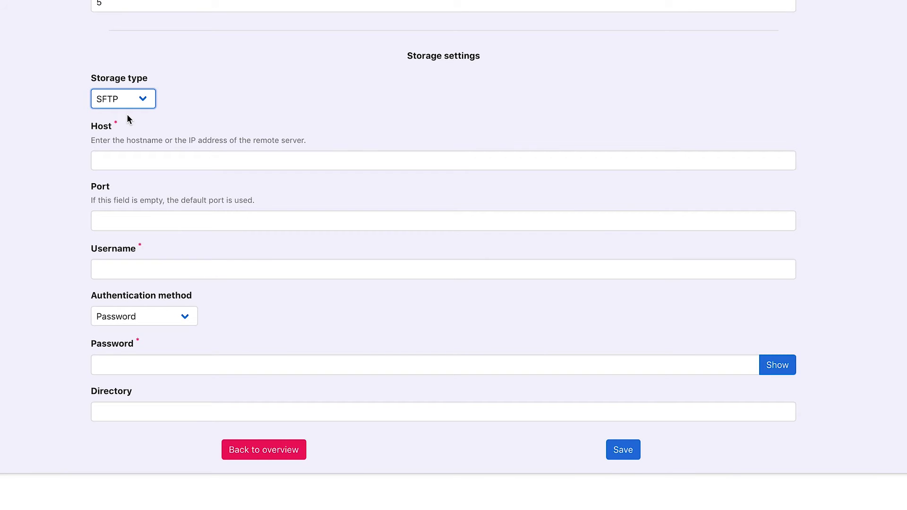
left_click(126, 158)
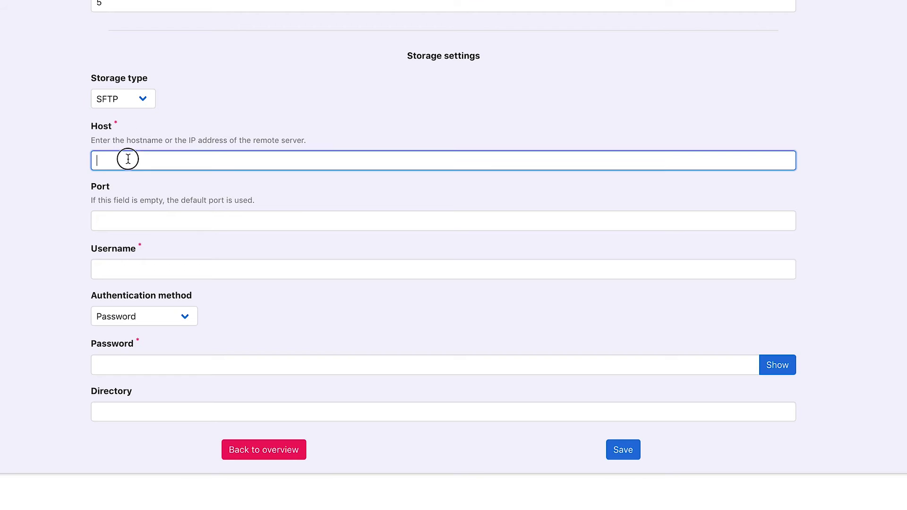
type("tutorial.keymachine.de")
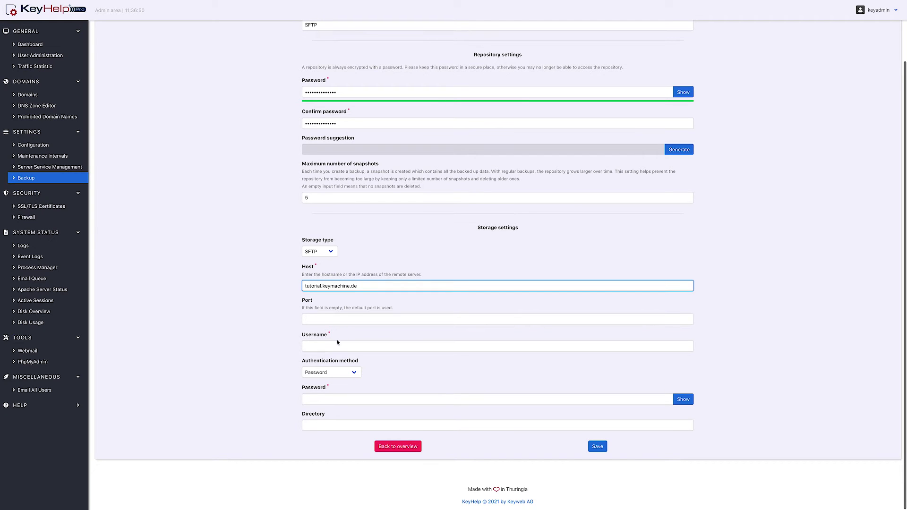
left_click(149, 264)
type("backup-user")
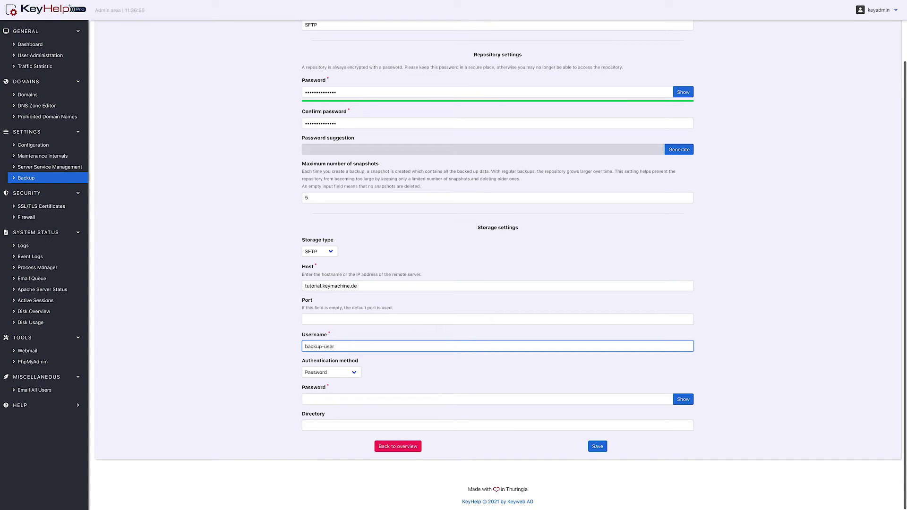
- Use public/private key authentication, generate and copy the public key, then choose Dropbox storage
left_click(336, 372)
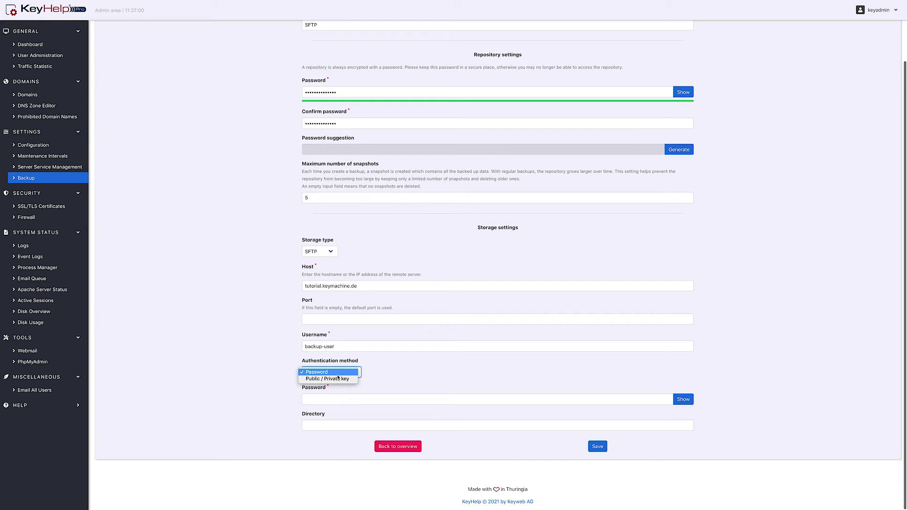
left_click(337, 379)
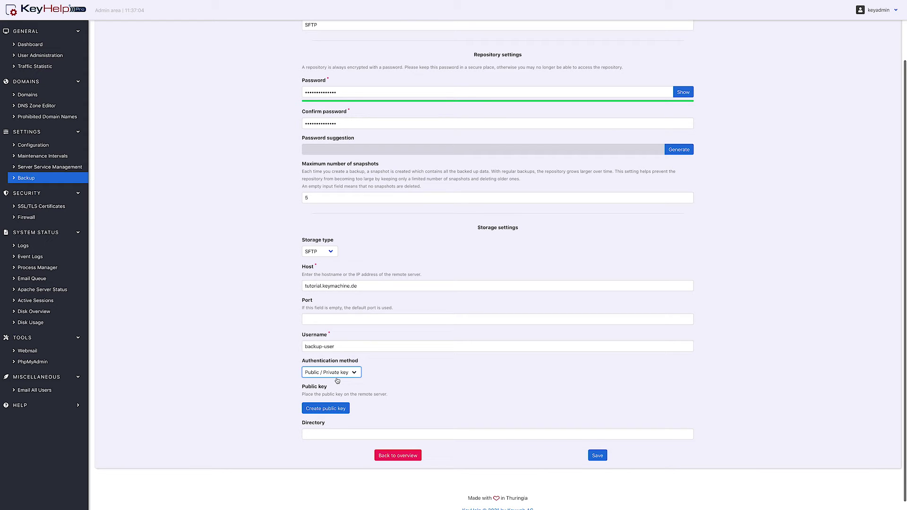
left_click(332, 407)
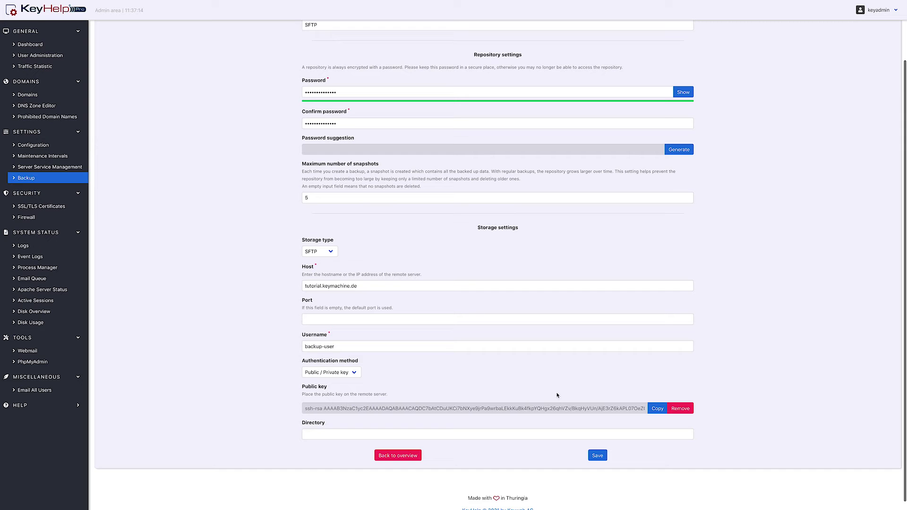
left_click(660, 412)
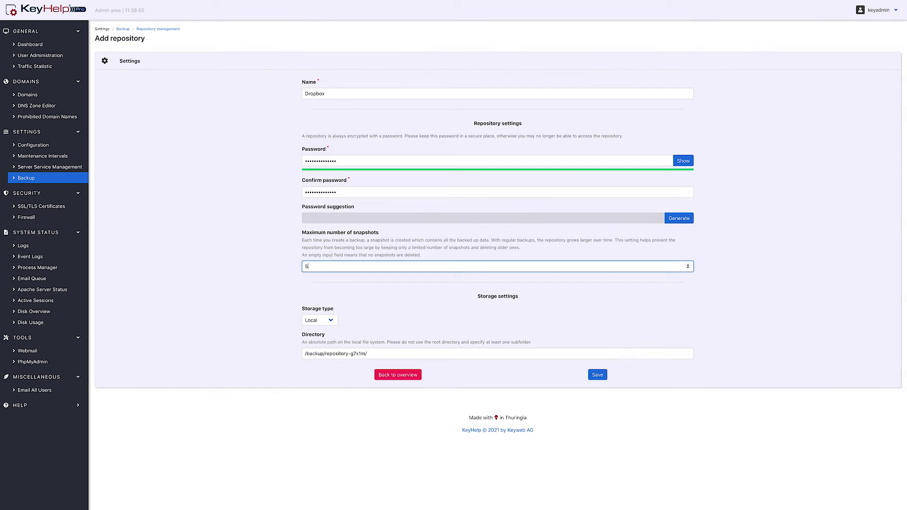
left_click(320, 320)
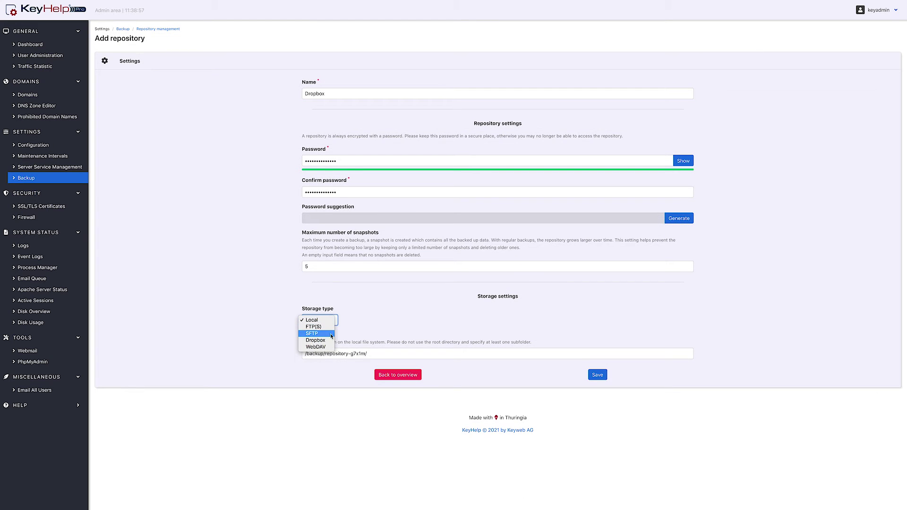
left_click(329, 340)
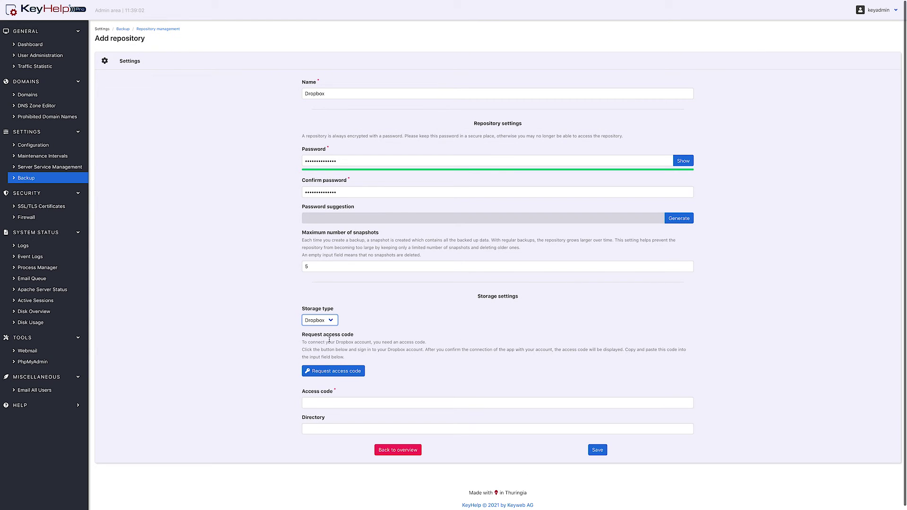
- Request a Dropbox access code by signing in with the Dropbox account e-mail and password
left_click(330, 373)
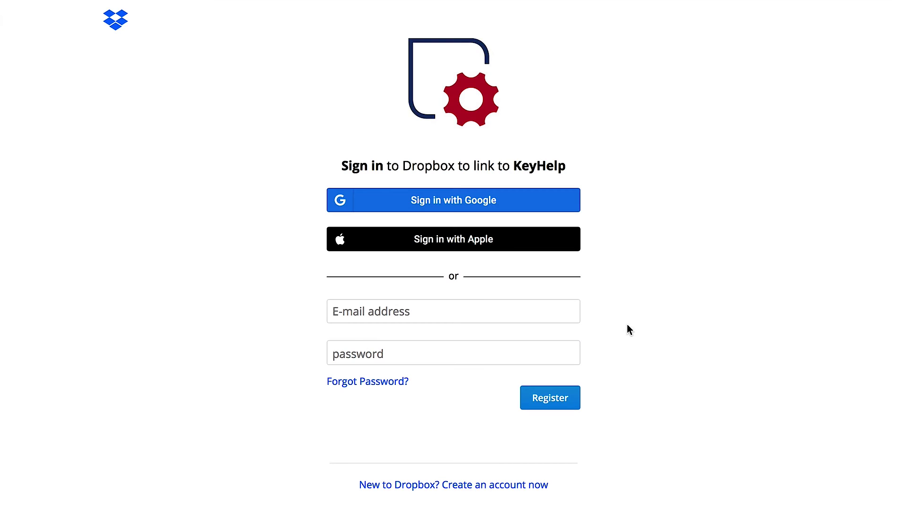
left_click(573, 309)
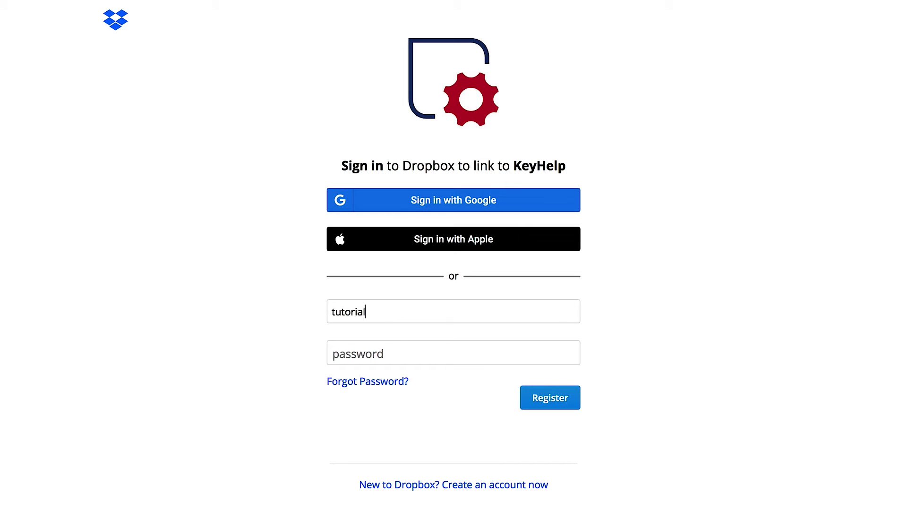
key("Tab")
type("•••••••••••••••••••")
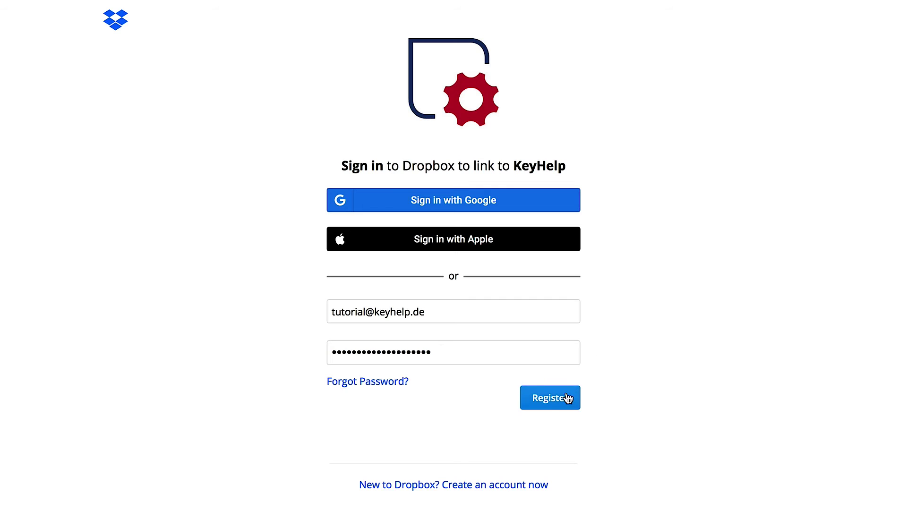
left_click(562, 399)
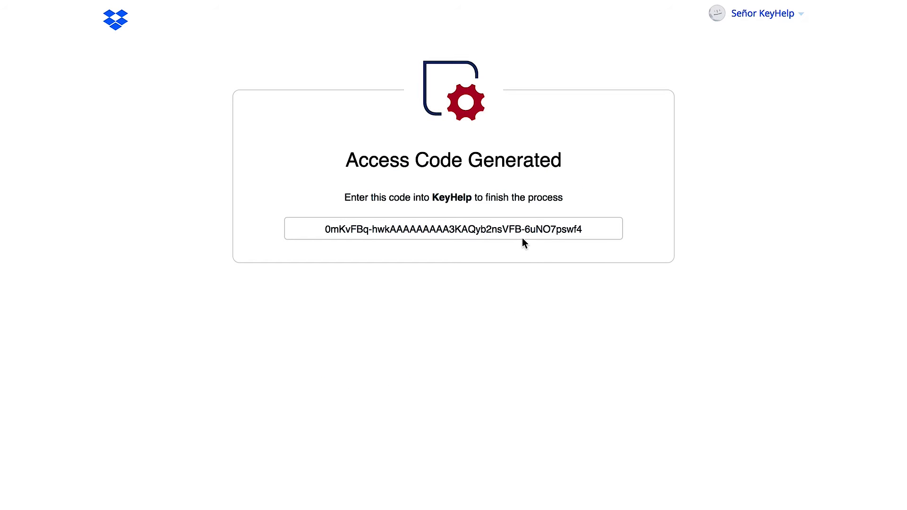
- Paste the generated Dropbox access code into KeyHelp, then set a repository's storage type to WebDAV
triple_click(515, 230)
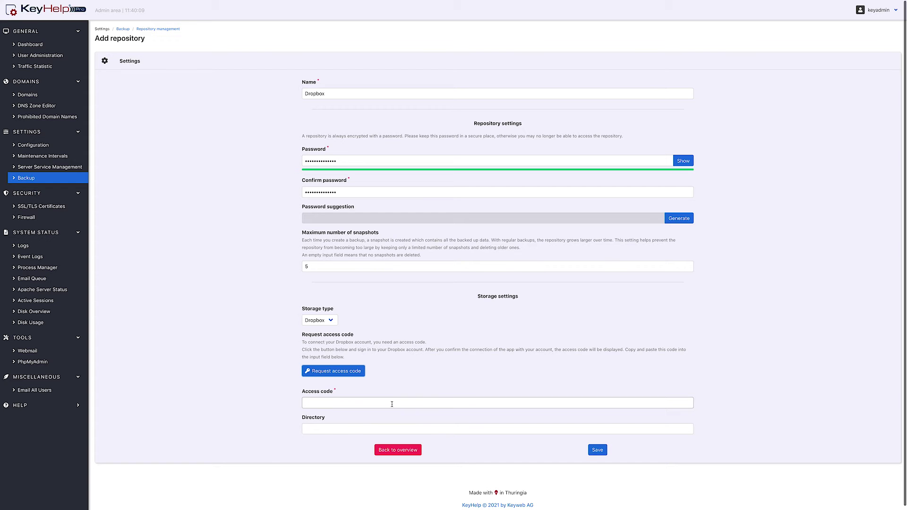
left_click(392, 403)
key("ctrl+v")
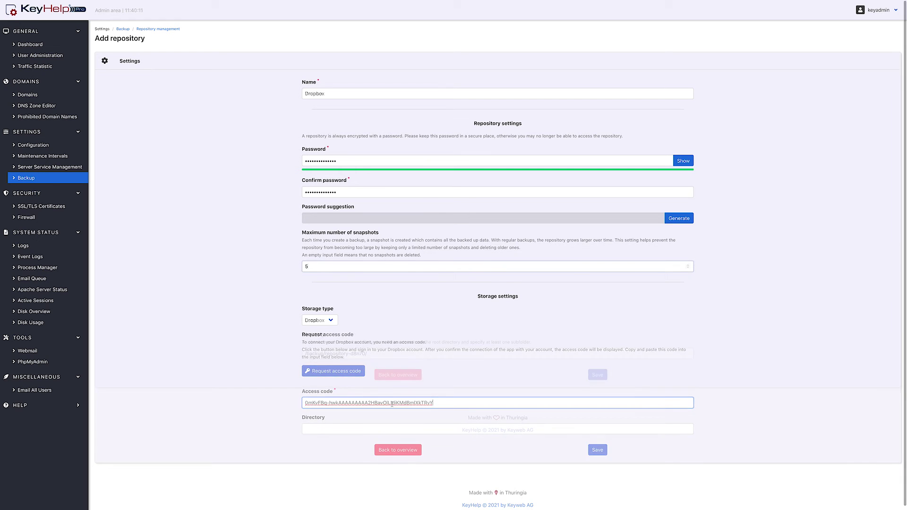
left_click(333, 321)
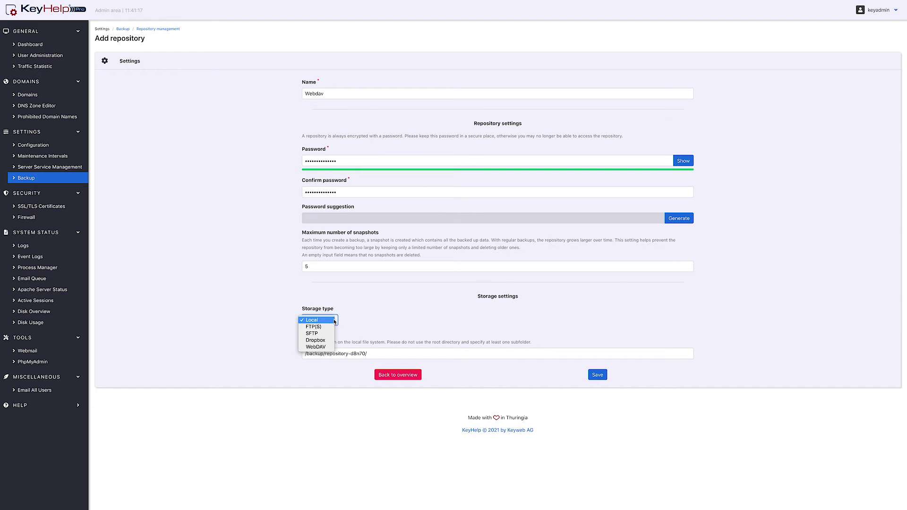
left_click(320, 350)
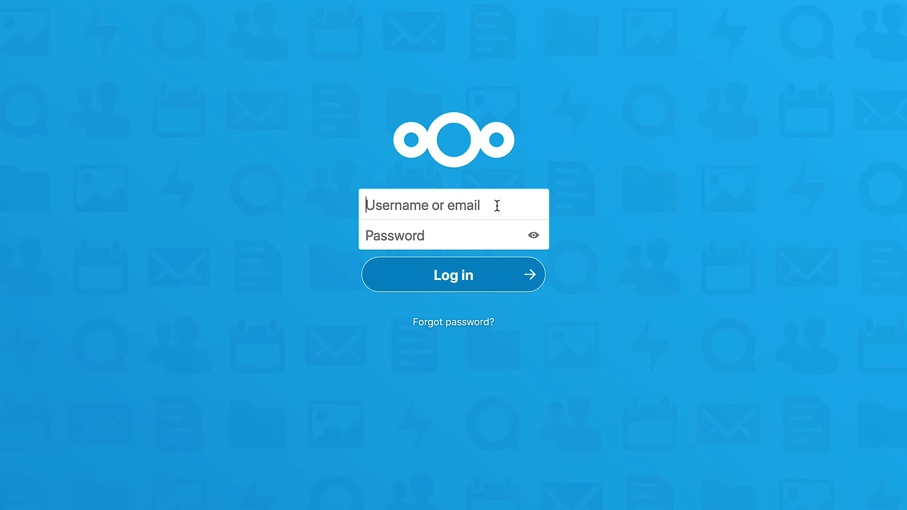
- Log in to Nextcloud as admin and copy the WebDAV address from its file settings
type("admin")
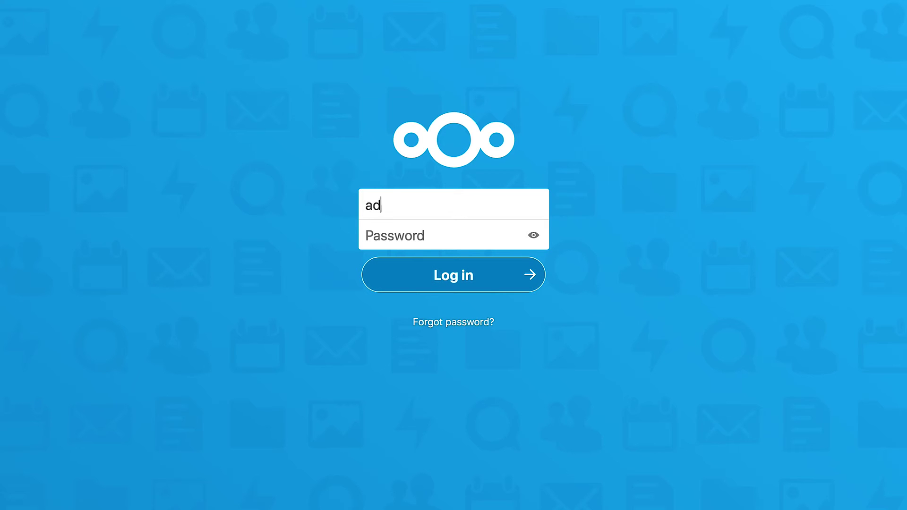
key("Tab")
type("•••••••••••••••••")
left_click(490, 281)
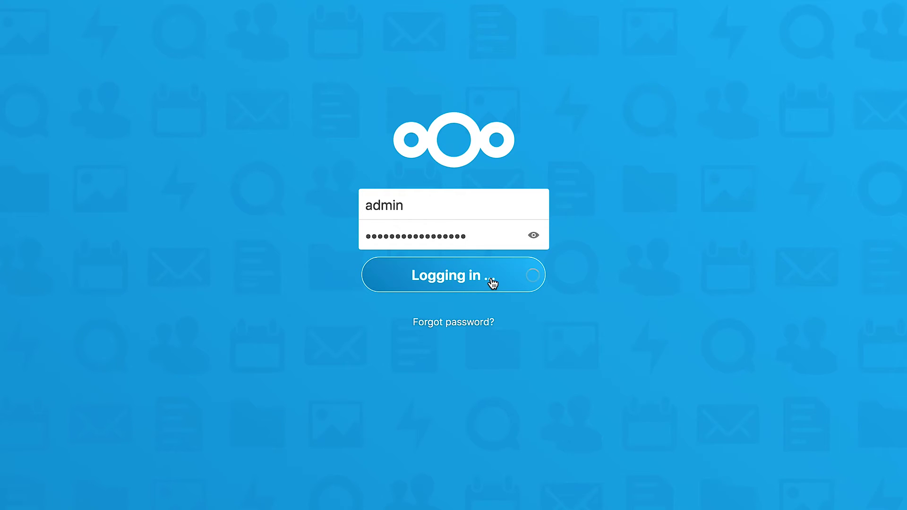
left_click(66, 497)
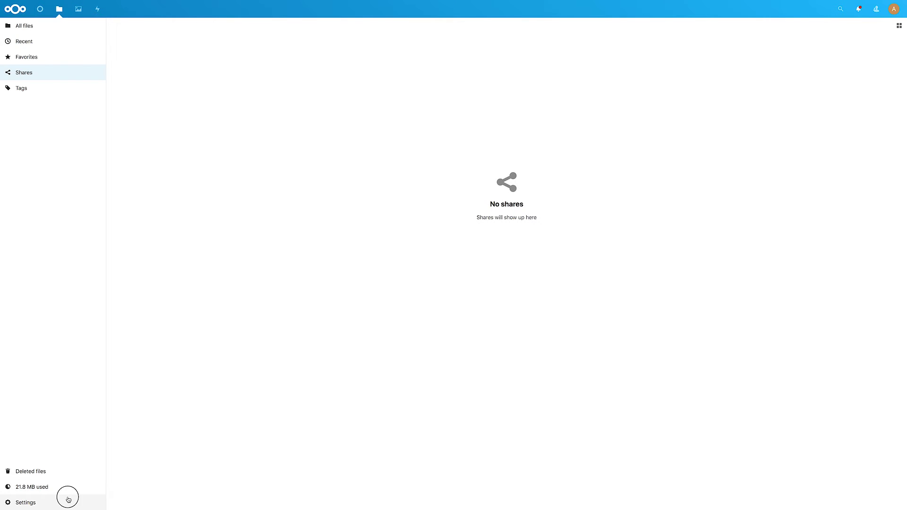
left_click(73, 483)
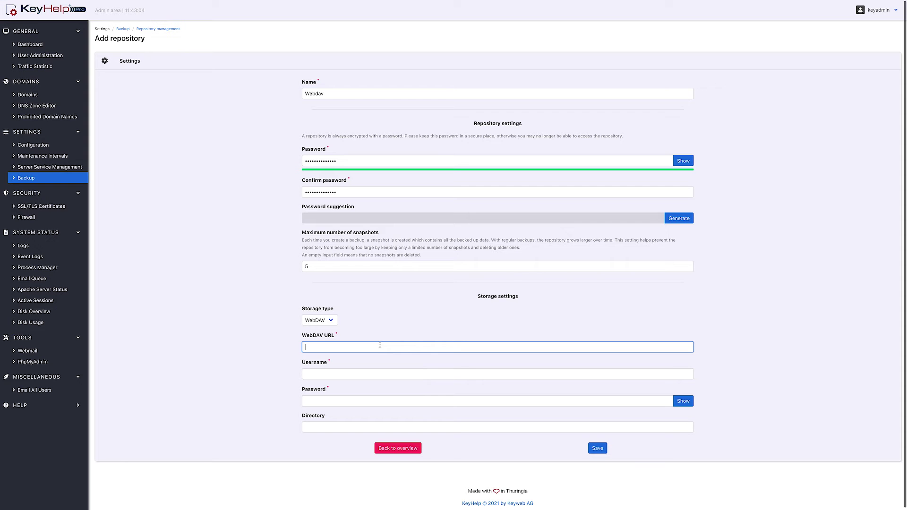
key("ctrl+v")
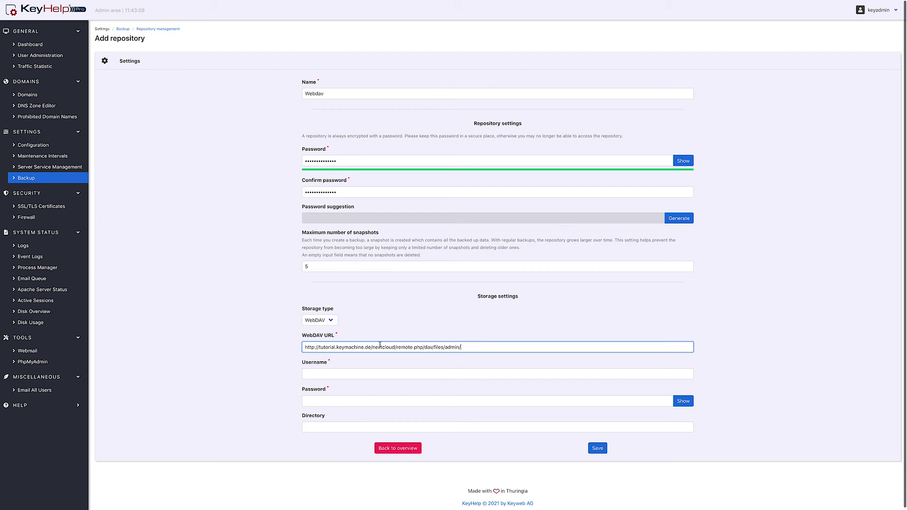
- Enter Nextcloud username admin and its password, then save the Webdav repository
key("Tab")
type("admin")
key("Tab")
type("•••••••••••••")
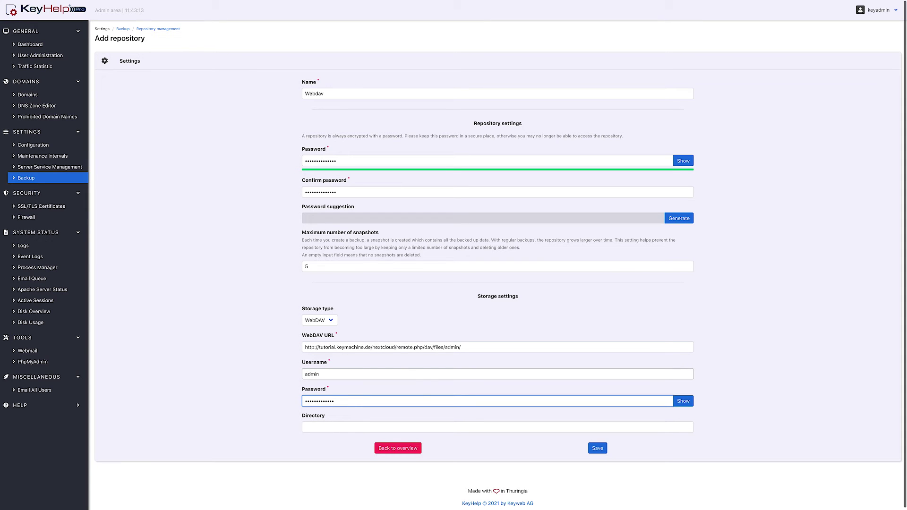
left_click(605, 451)
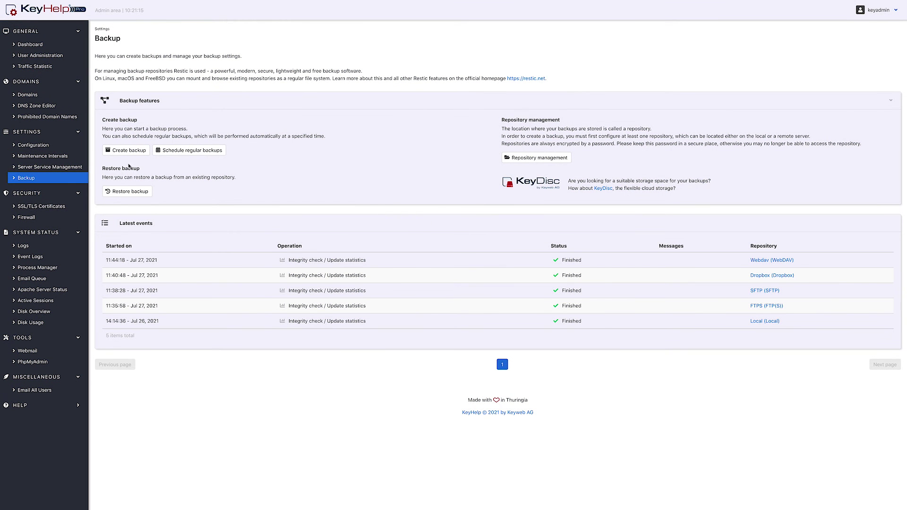
- Create a custom-scope backup including user accounts, specific files and directories, and file exclusions
left_click(132, 152)
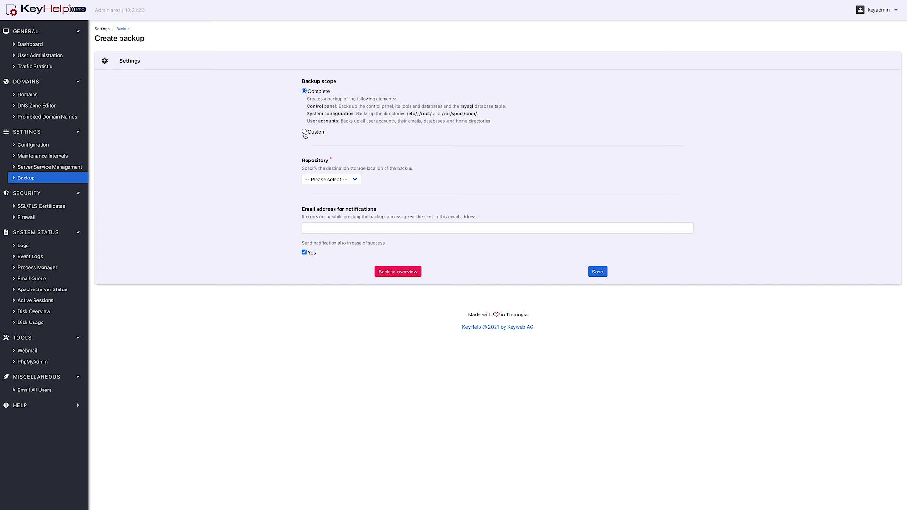
left_click(304, 132)
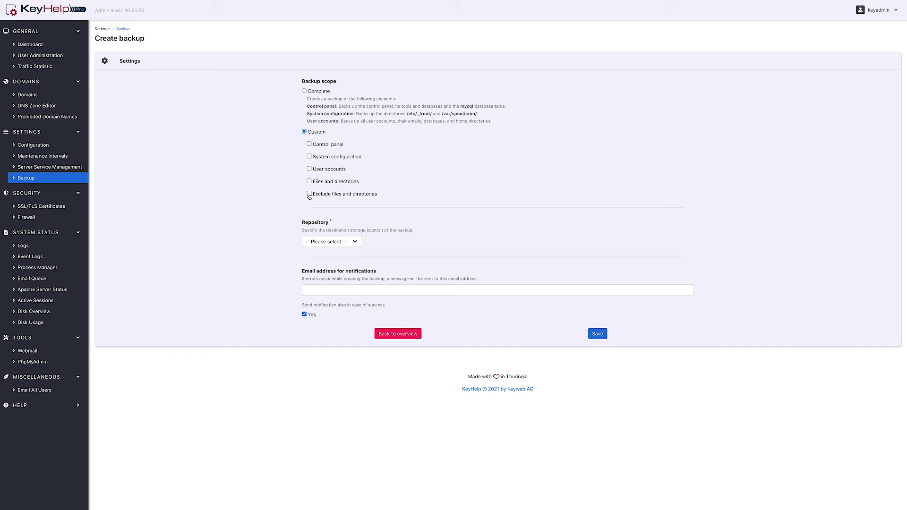
left_click(304, 92)
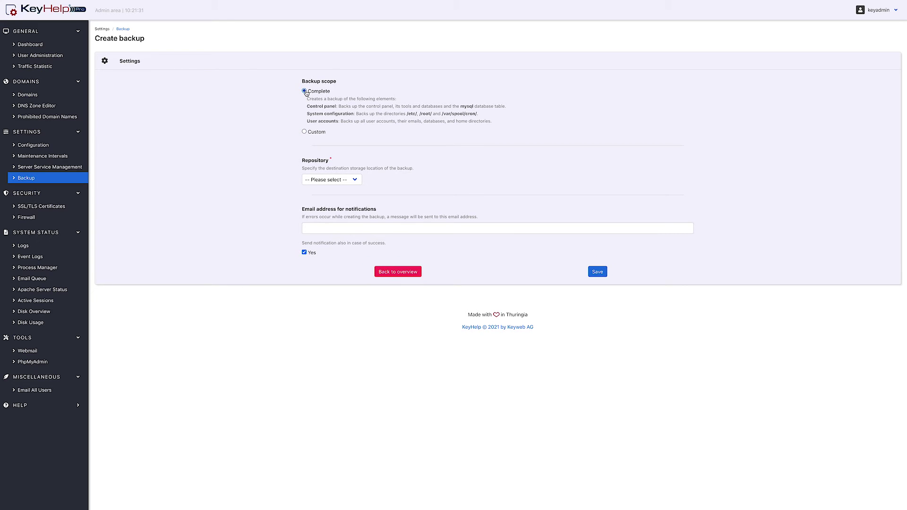
left_click(310, 134)
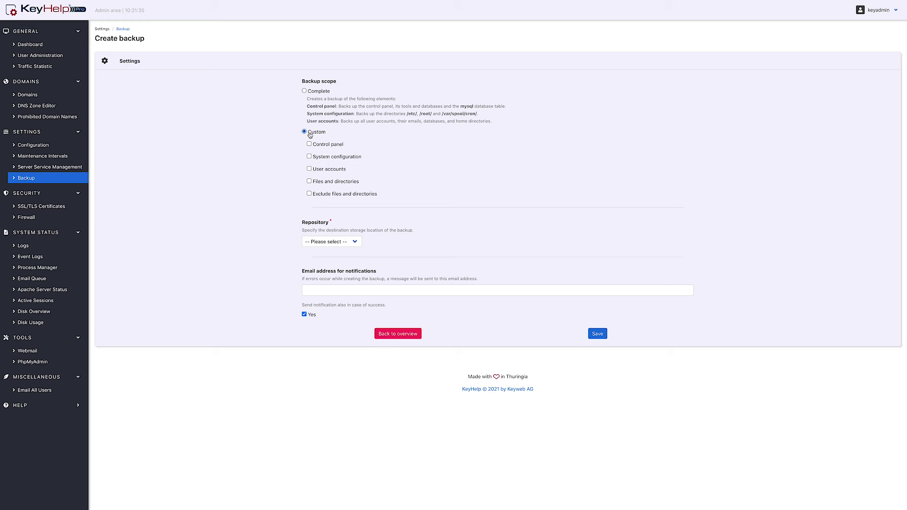
left_click(309, 169)
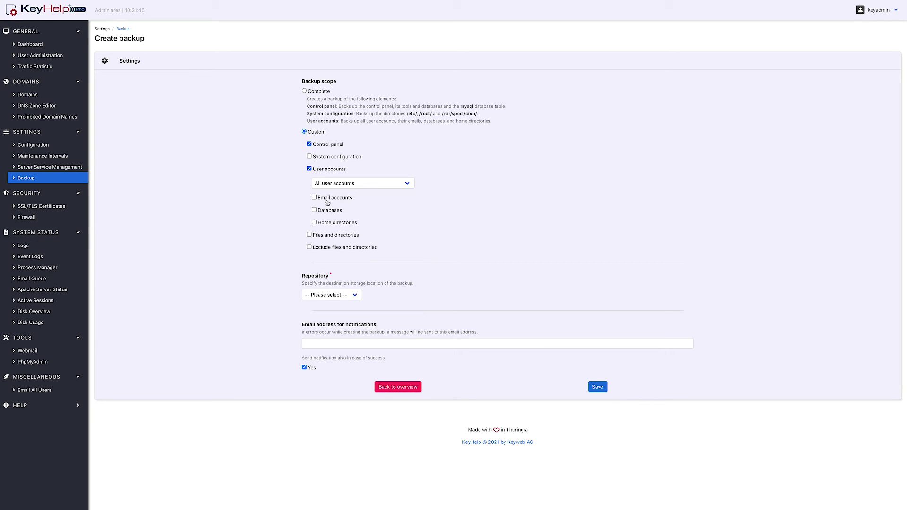
left_click(310, 235)
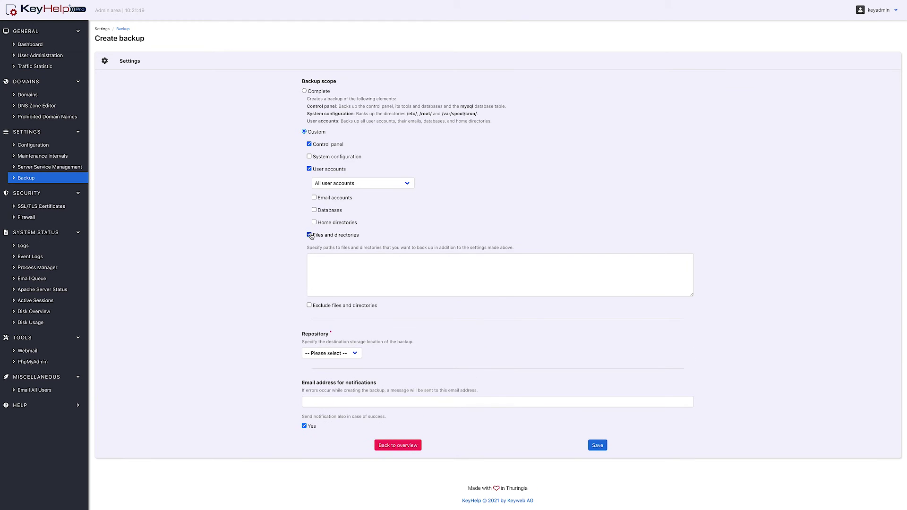
left_click(322, 254)
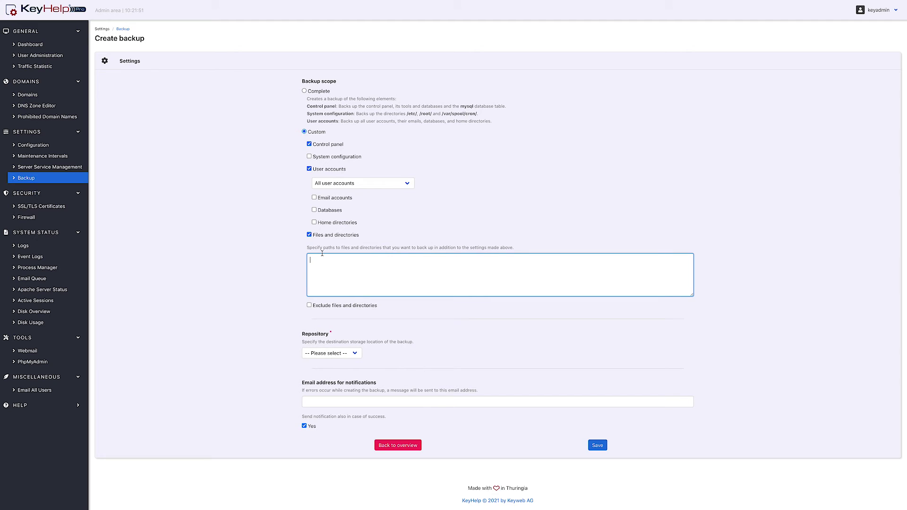
left_click(309, 306)
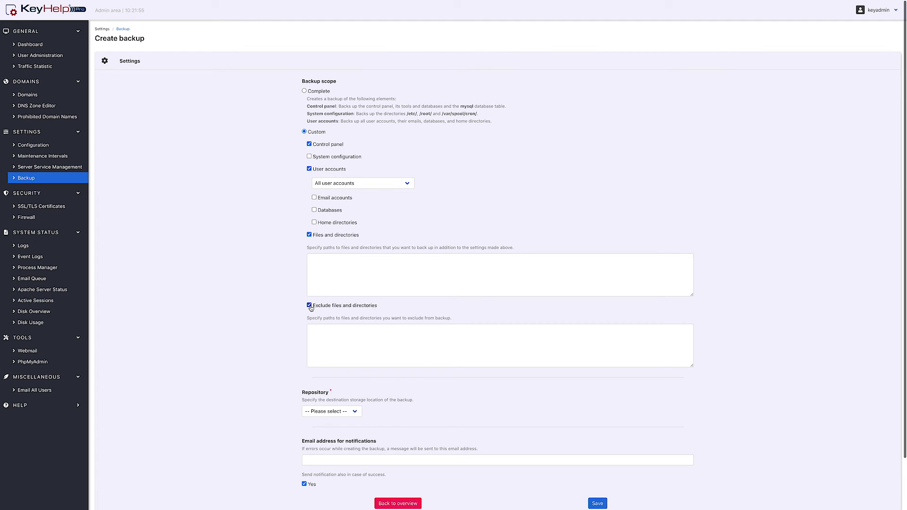
left_click(323, 329)
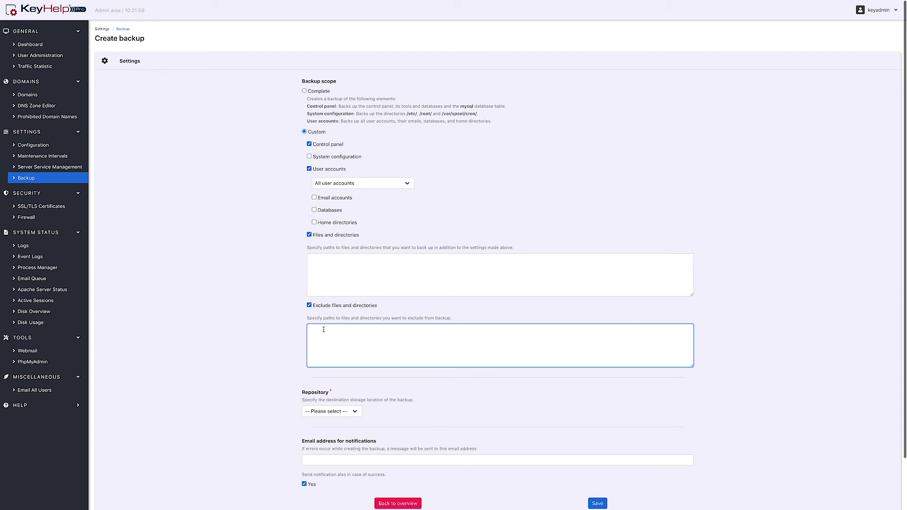
- Choose the Local (Local) repository, enter a notification e-mail address, and untick success notifications
left_click(340, 412)
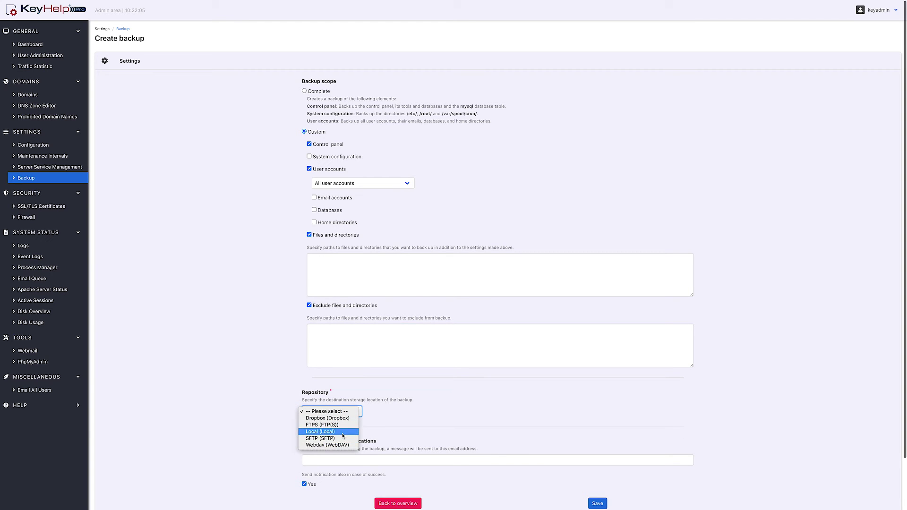
left_click(343, 435)
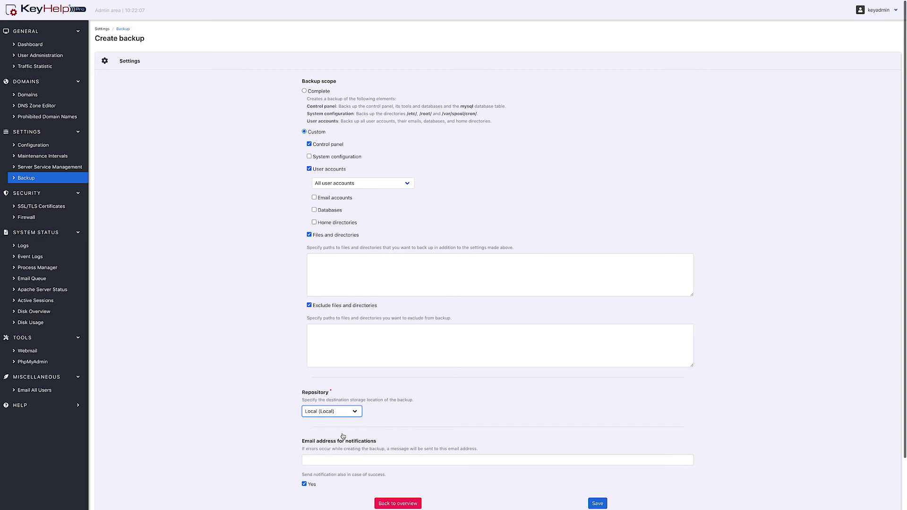
left_click(339, 459)
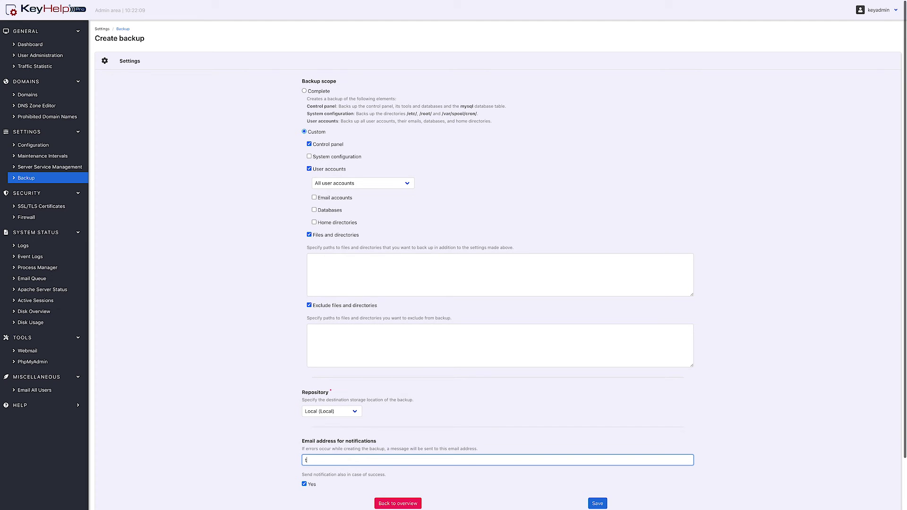
left_click(306, 485)
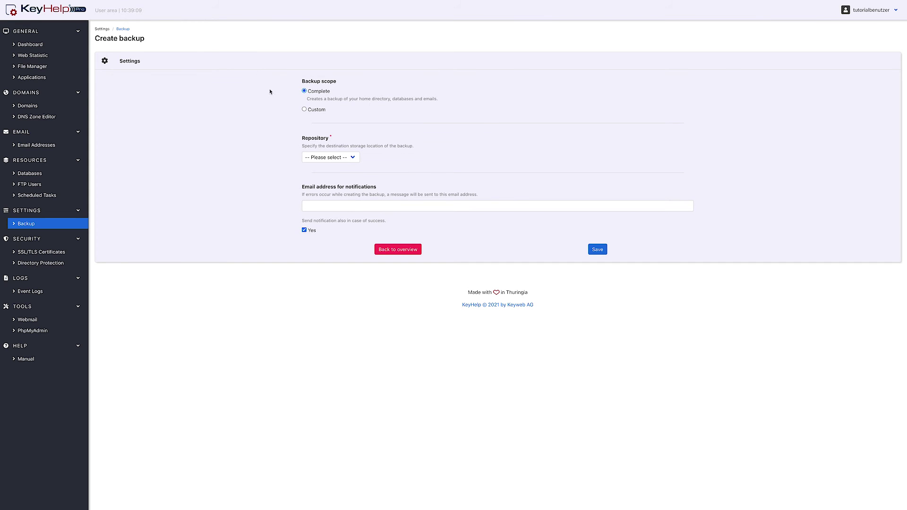
- Switch the user backup to Custom with email accounts, databases, and files and directories ticked
left_click(305, 110)
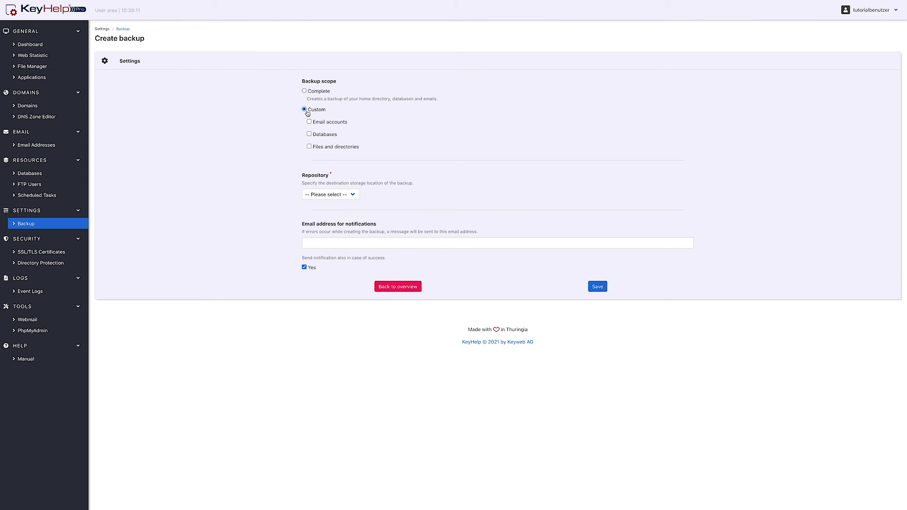
left_click(309, 122)
left_click(310, 134)
left_click(309, 147)
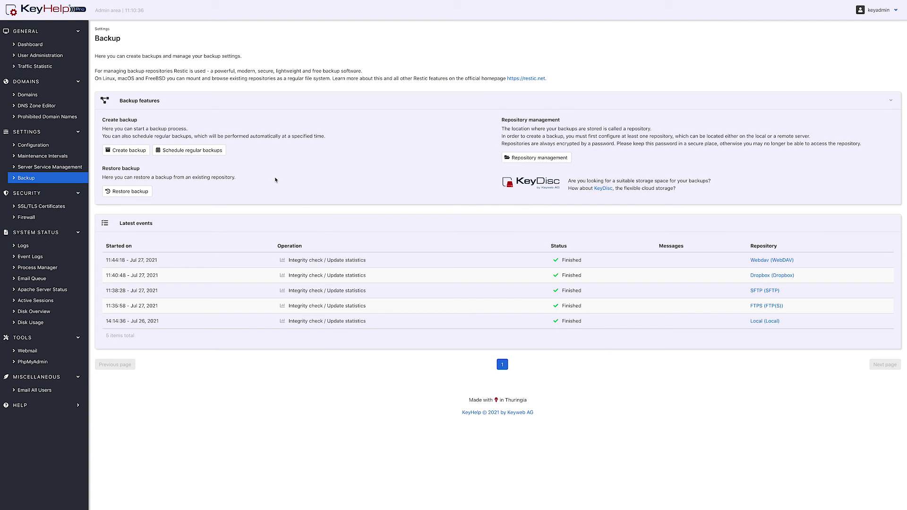
- Start a new backup schedule from the schedule management page
left_click(180, 152)
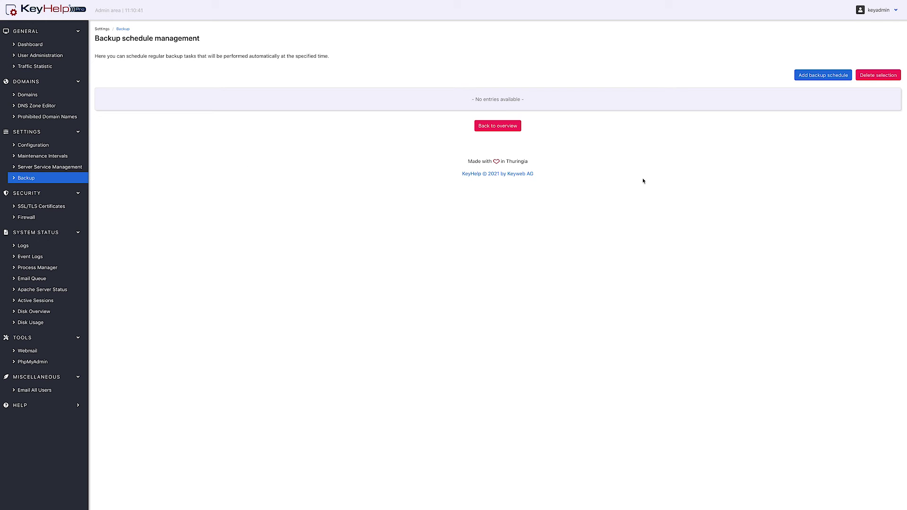
left_click(818, 80)
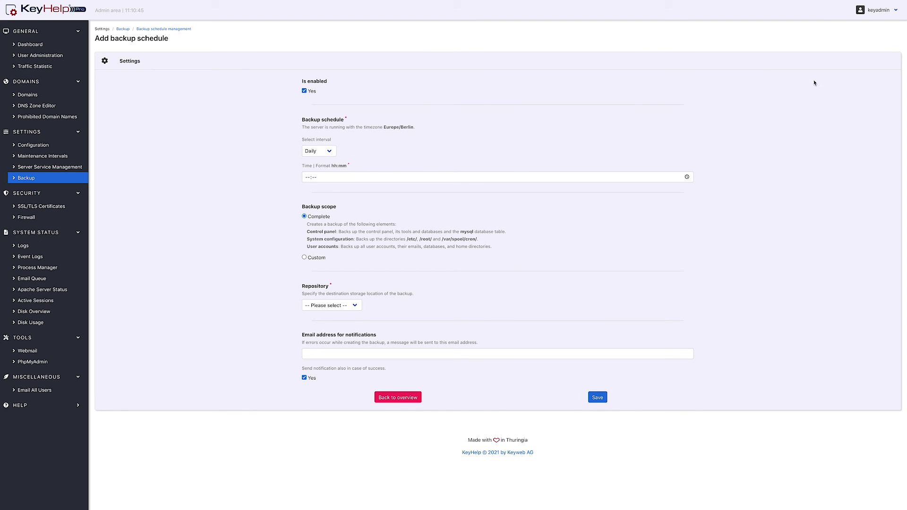
- Set a weekly interval at 00:00 with custom scope: System configuration and Control panel
left_click(303, 91)
left_click(319, 151)
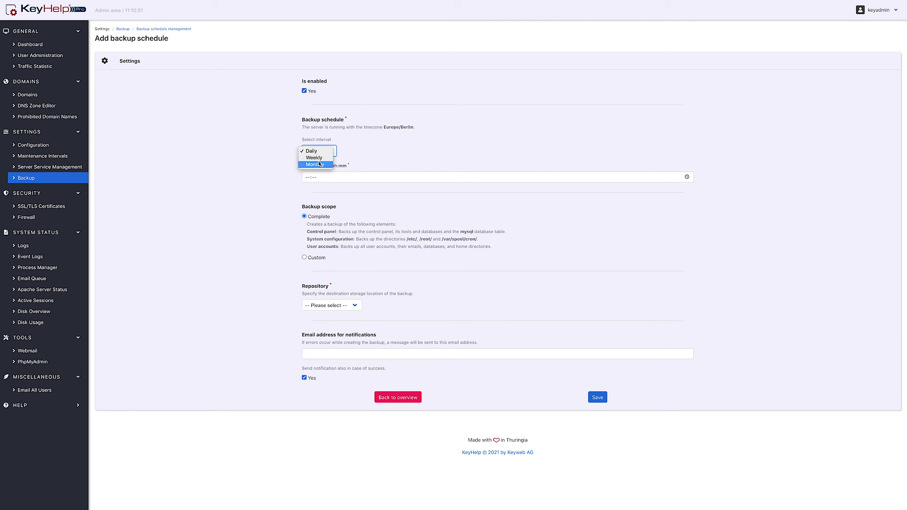
left_click(321, 158)
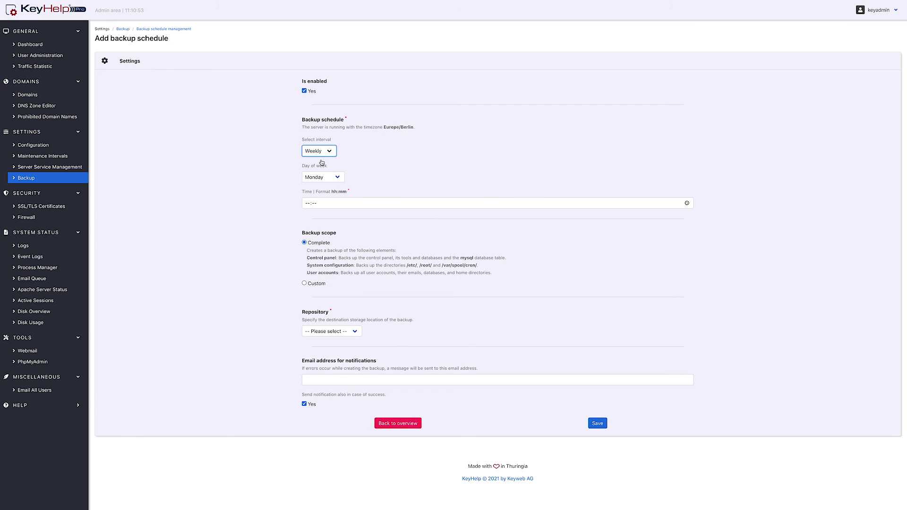
left_click(308, 204)
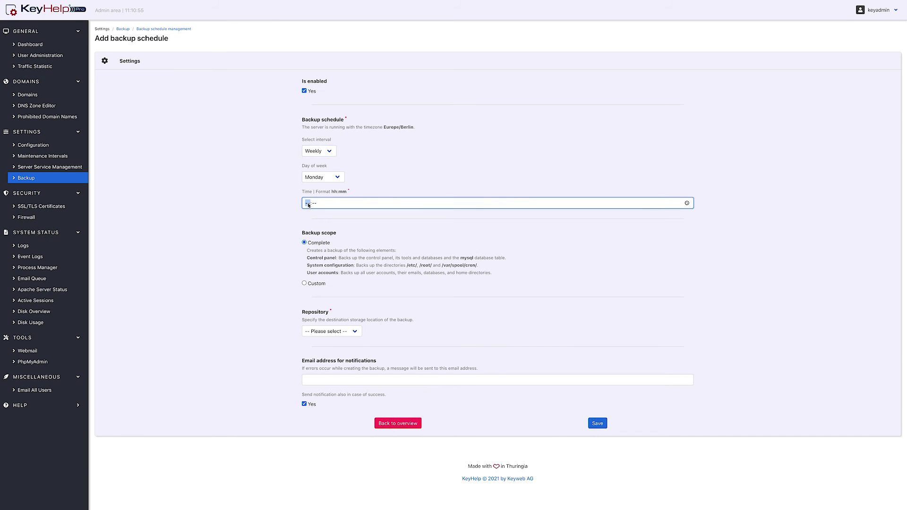
type("0000")
left_click(316, 284)
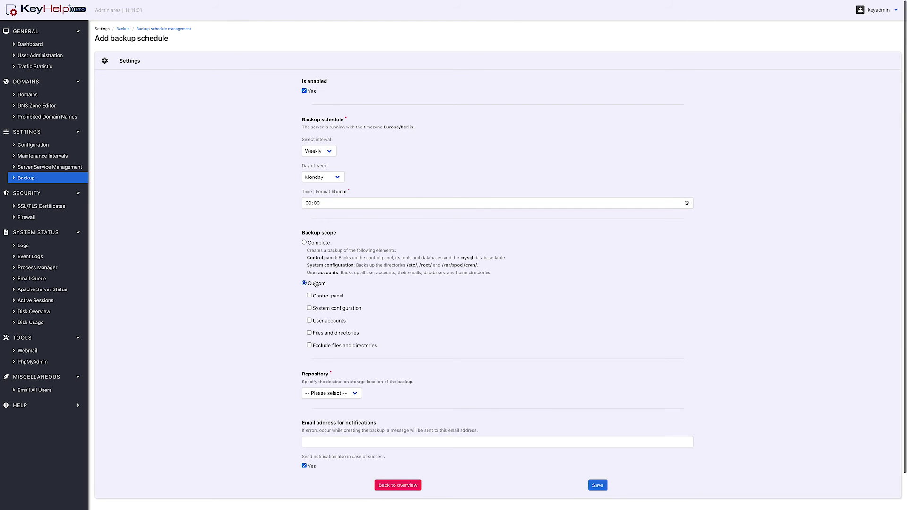
left_click(310, 308)
left_click(310, 296)
- Pick Local (Local) as the schedule's repository, save, and return to the overview
left_click(360, 393)
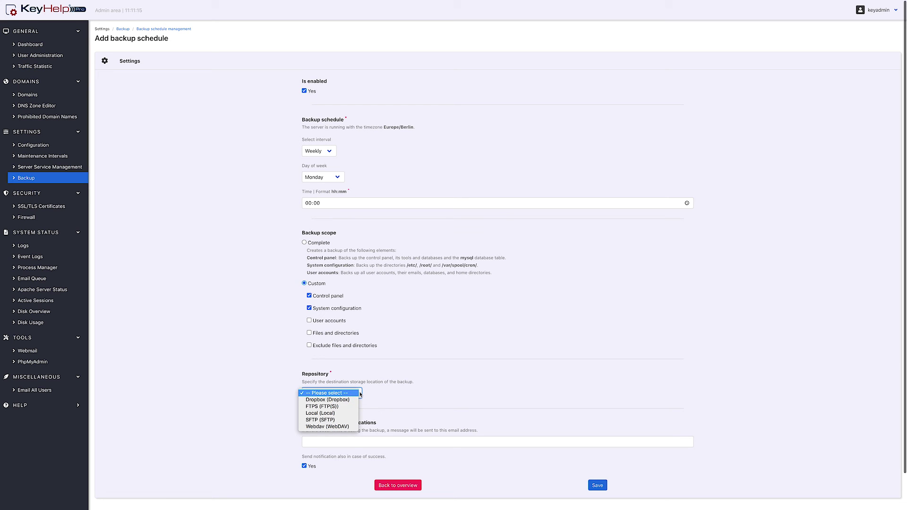
left_click(346, 413)
left_click(354, 441)
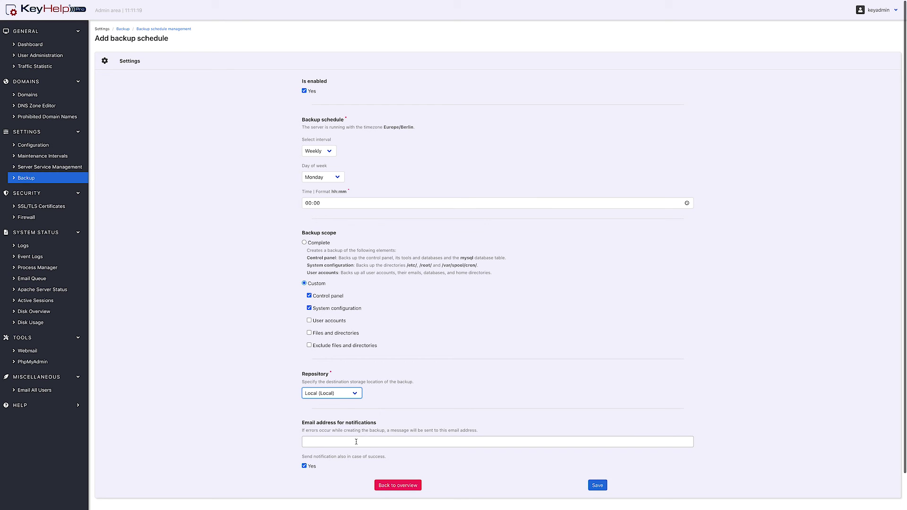
left_click(599, 487)
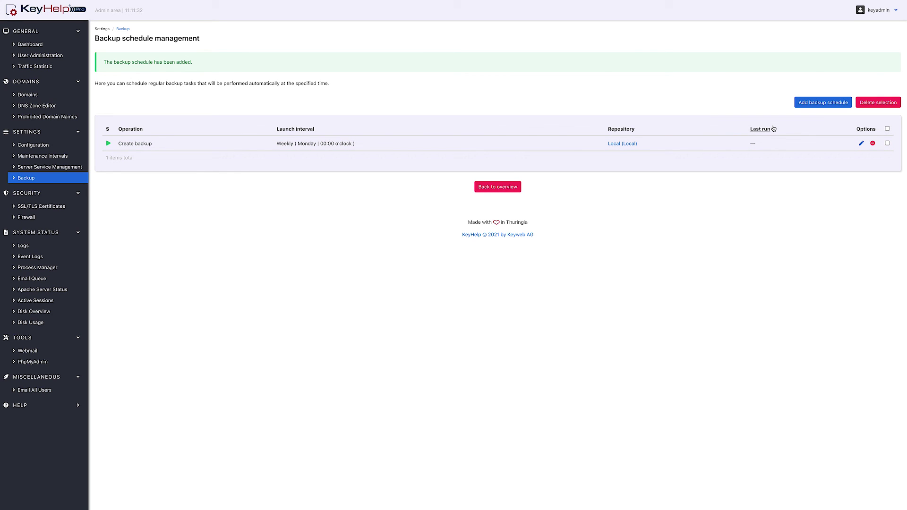
left_click(508, 189)
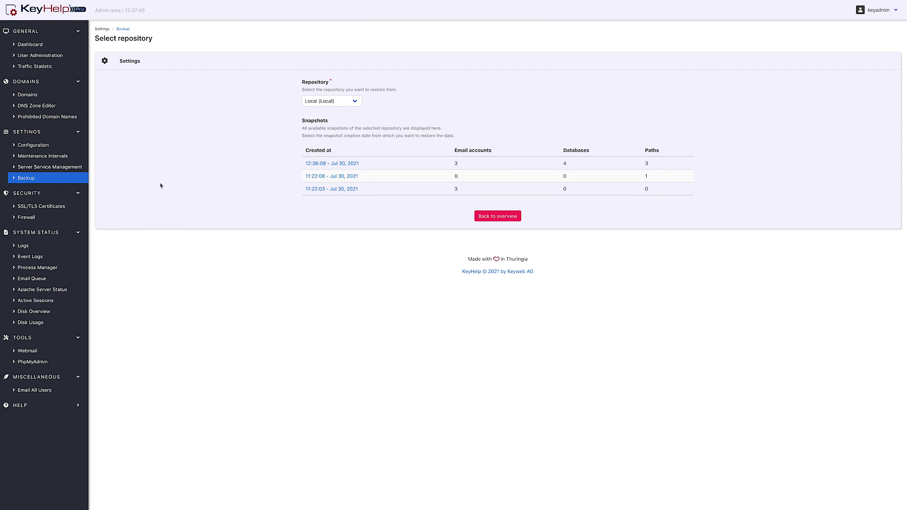
- Keep the Local repository and open the 12:36:08 - Jul 30, 2021 snapshot
left_click(315, 101)
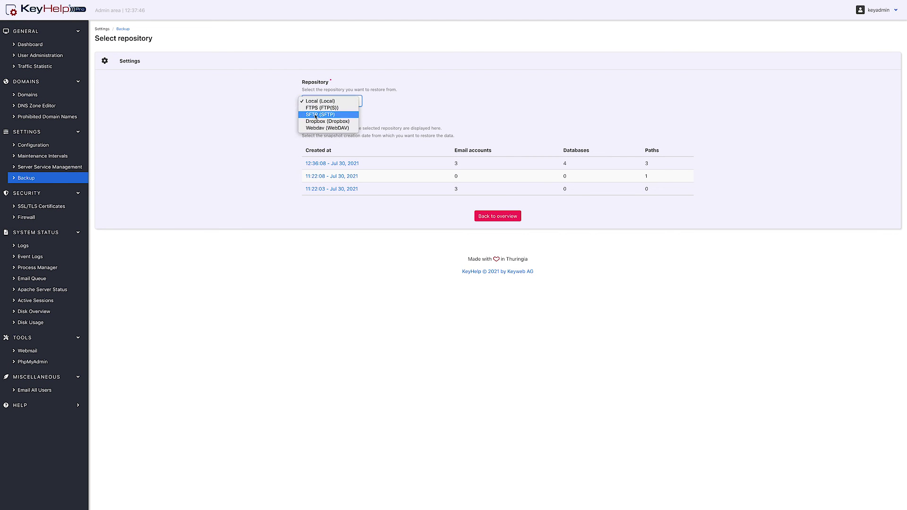
left_click(320, 101)
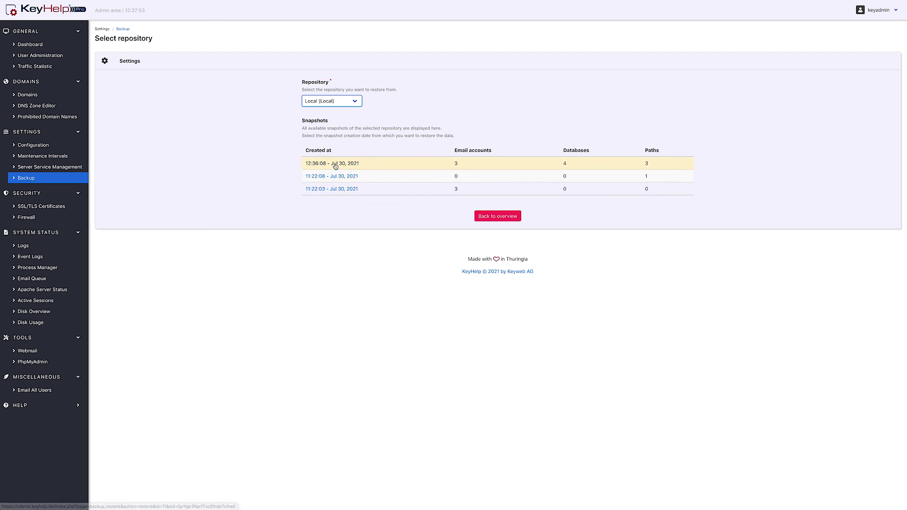
left_click(325, 166)
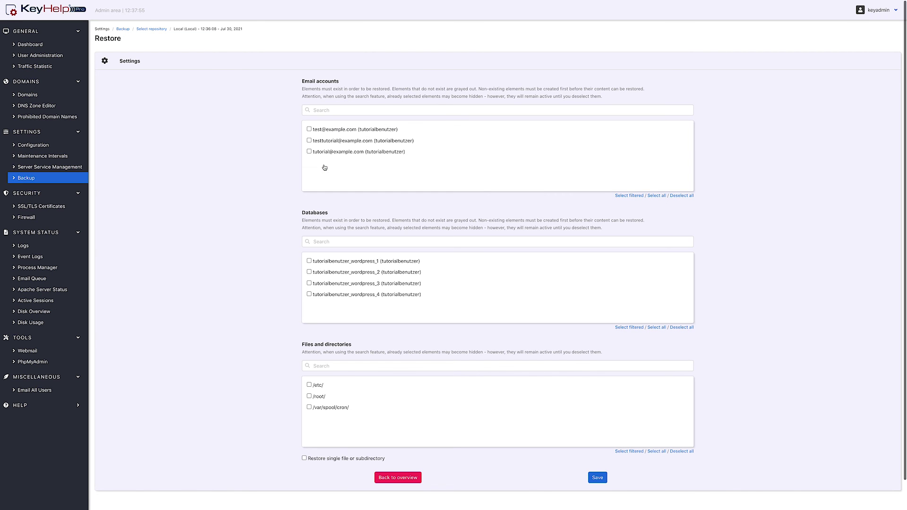
- Restore the second and third email accounts plus /root/ to the original path
left_click(309, 151)
left_click(310, 141)
left_click(309, 397)
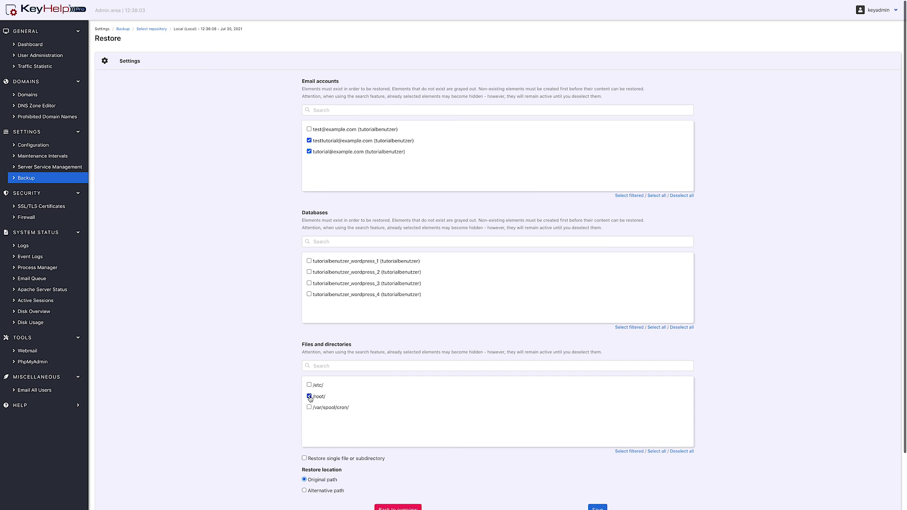
scroll(310, 400, "down", 2)
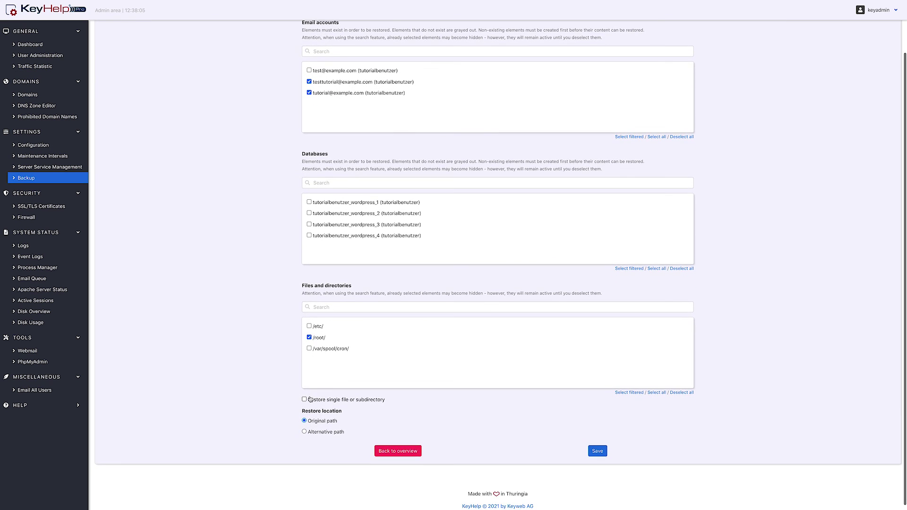
left_click(304, 431)
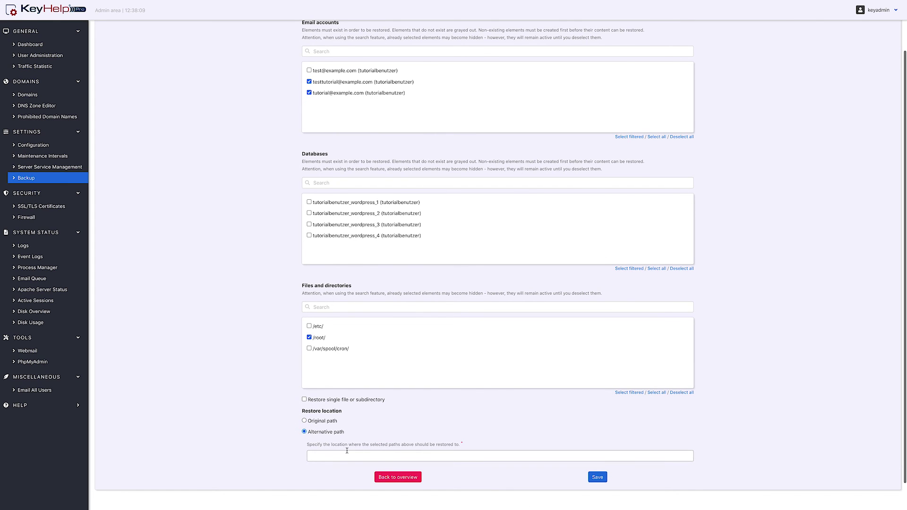
left_click(304, 420)
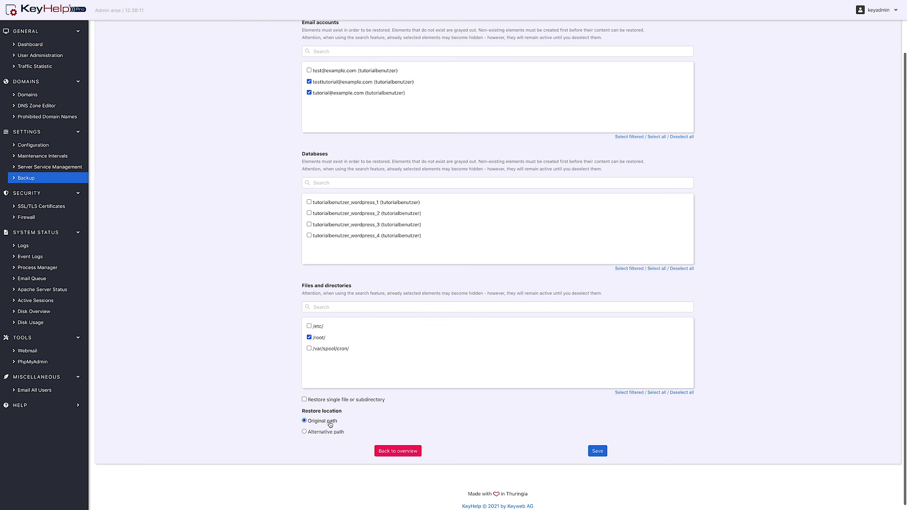
left_click(598, 456)
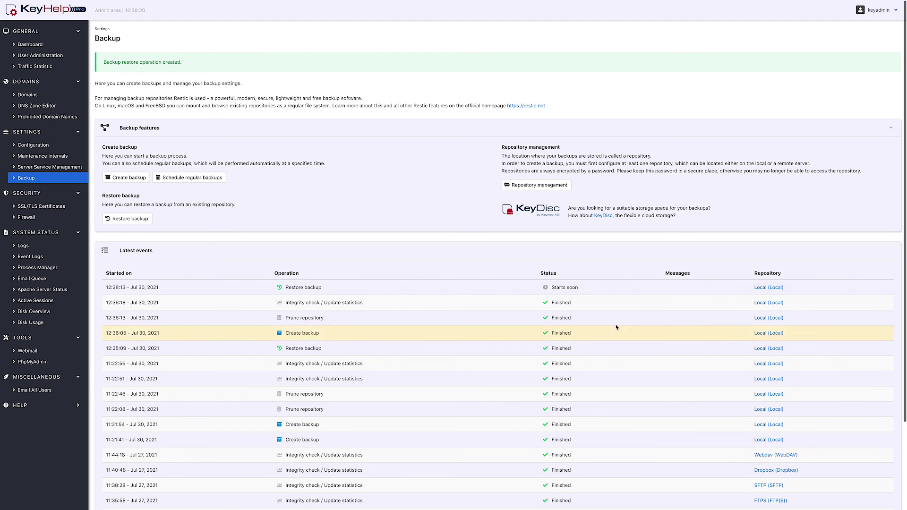
left_click_drag(493, 102, 561, 104)
left_click(561, 106)
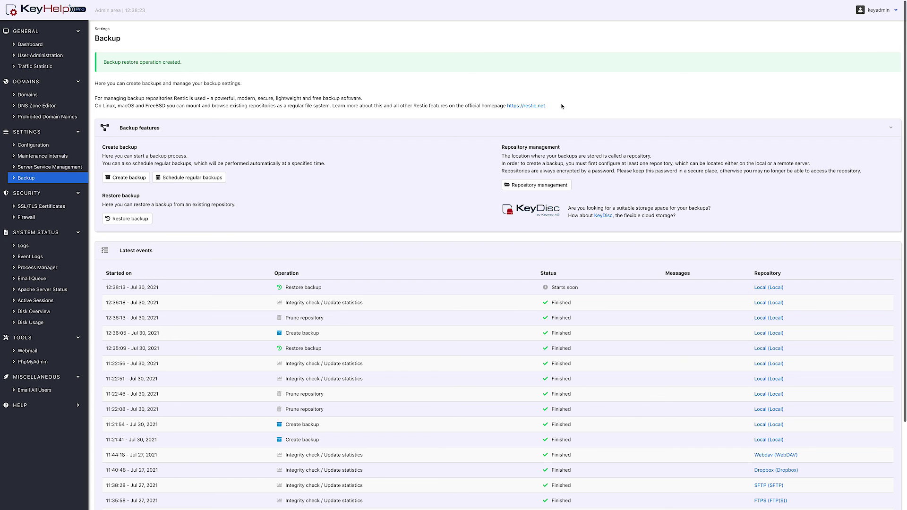